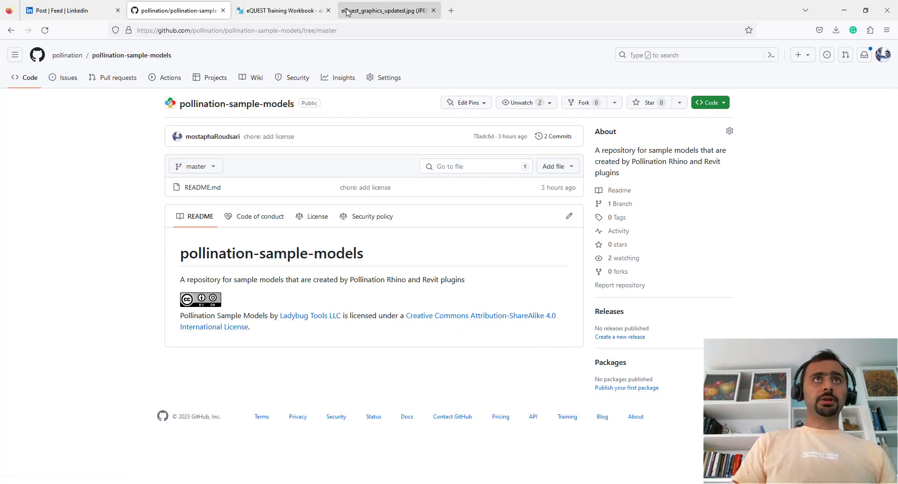
pyautogui.click(72, 17)
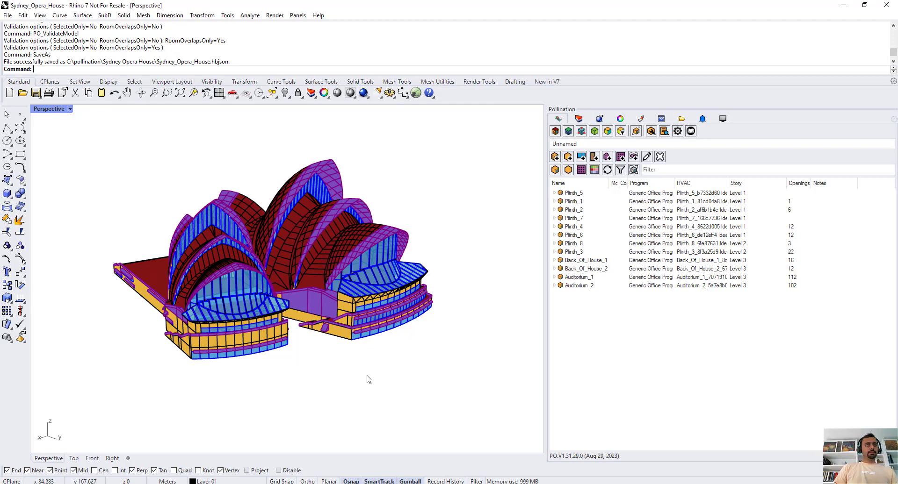
# - Switch to Rhino and save the Sydney Opera House model as the eQuest Geometry file Sydney_Opera_House.inp in the Sydney Opera House folder
pyautogui.moveTo(366, 376)
pyautogui.mouseDown(button='right')
pyautogui.moveTo(336, 379)
pyautogui.moveTo(355, 375)
pyautogui.mouseUp(button='right')
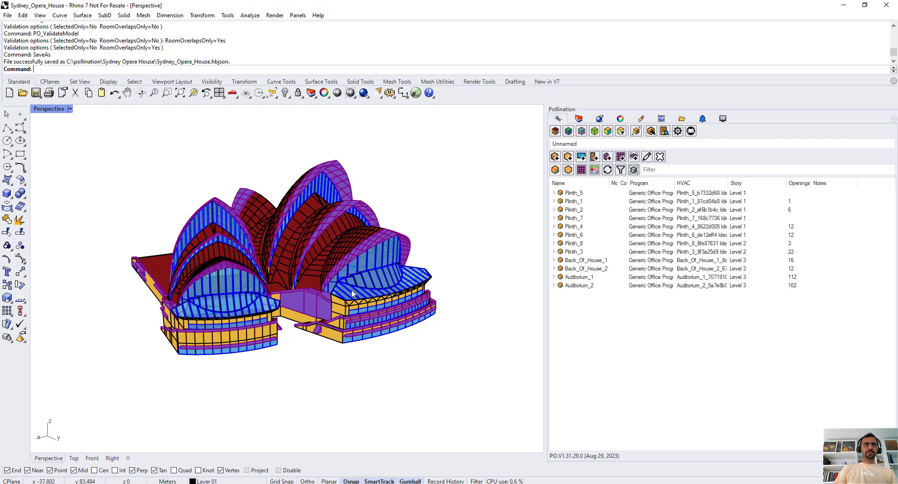
pyautogui.moveTo(300, 326); pyautogui.dragTo(290, 325, button='right')
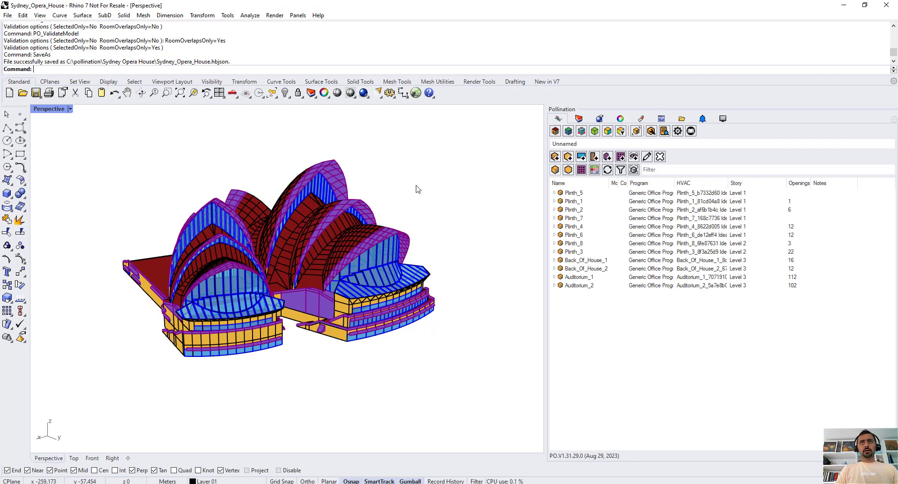
pyautogui.moveTo(417, 189); pyautogui.dragTo(416, 207, button='right')
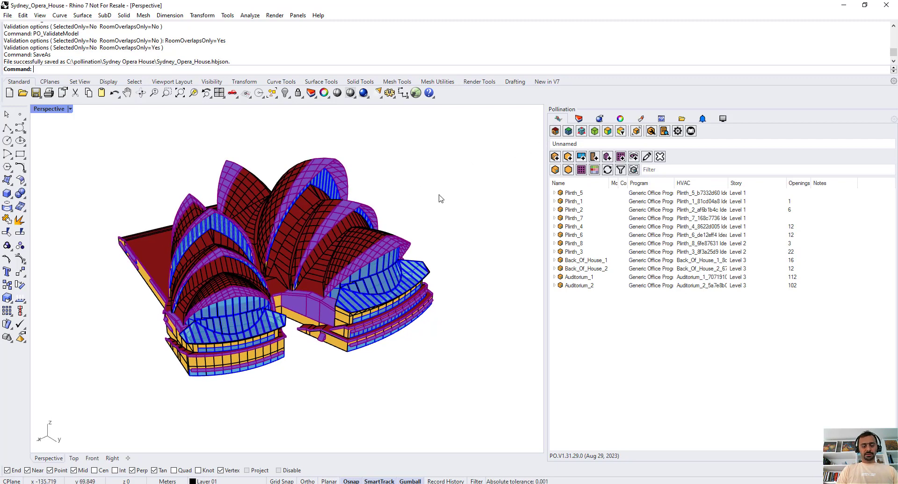
pyautogui.write('SaveAs')
pyautogui.press('Return')
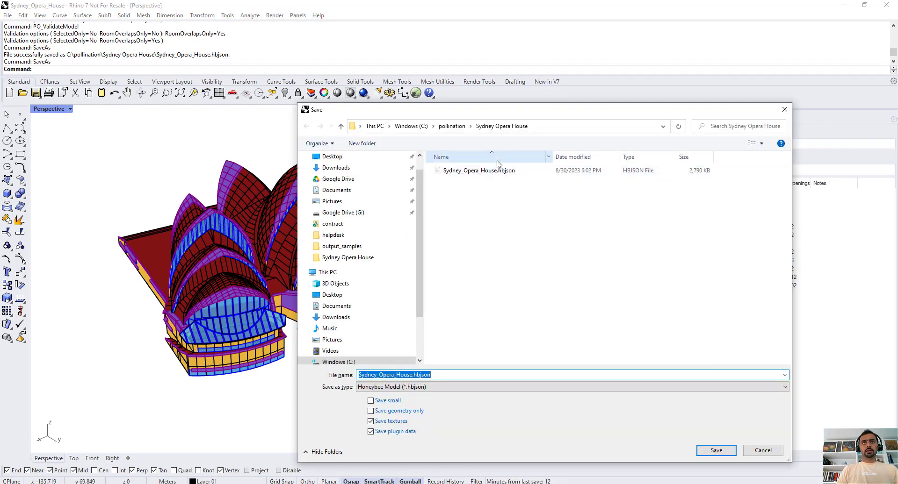
pyautogui.click(420, 388)
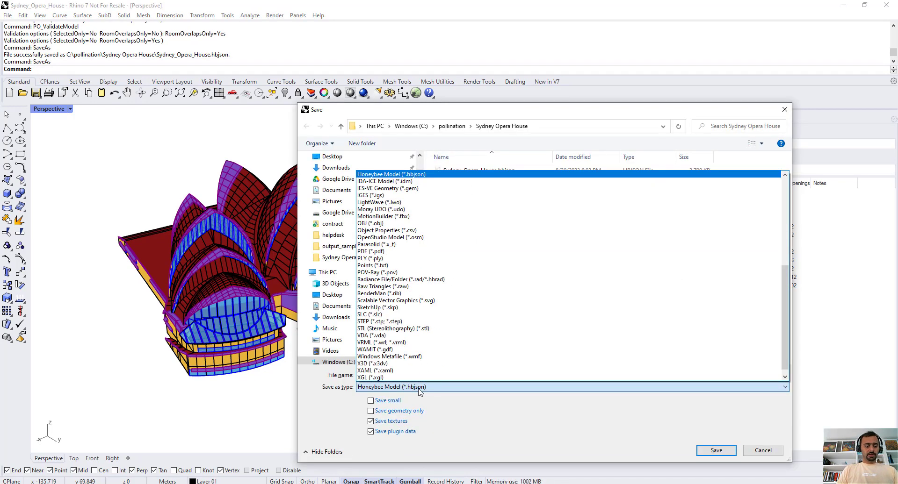
pyautogui.scroll(3, 420, 392)
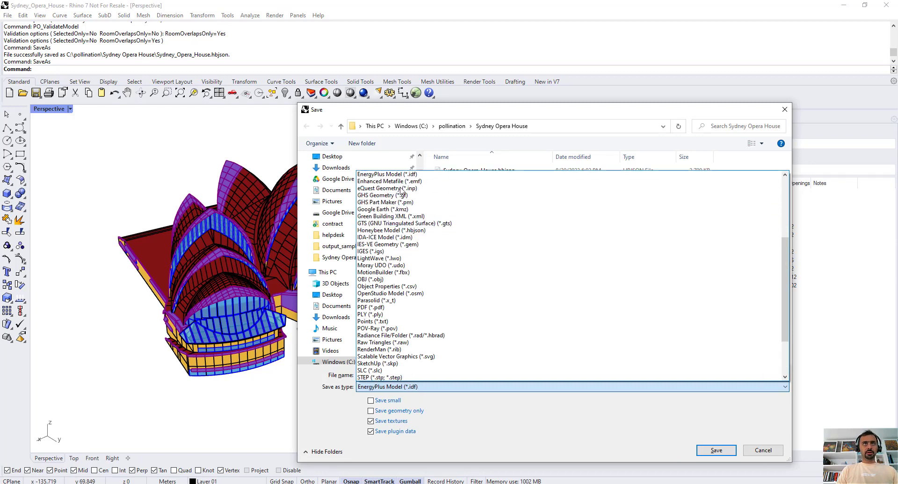
pyautogui.click(387, 188)
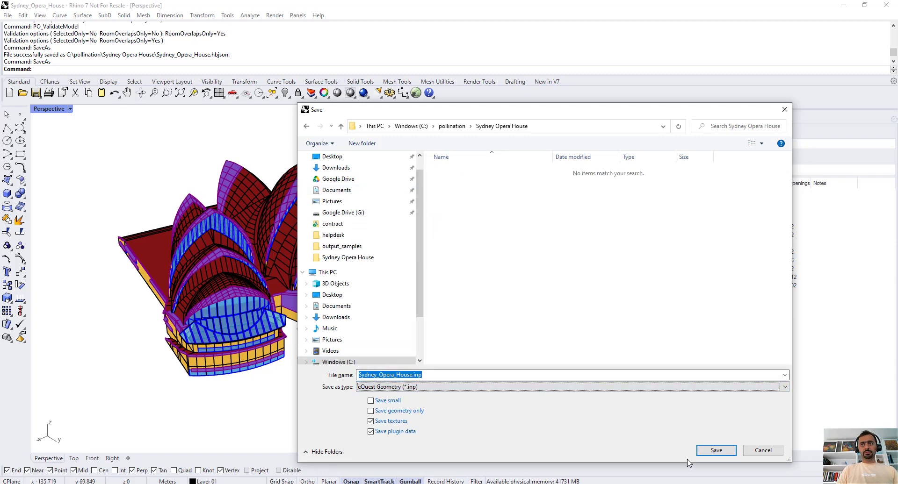
pyautogui.click(716, 451)
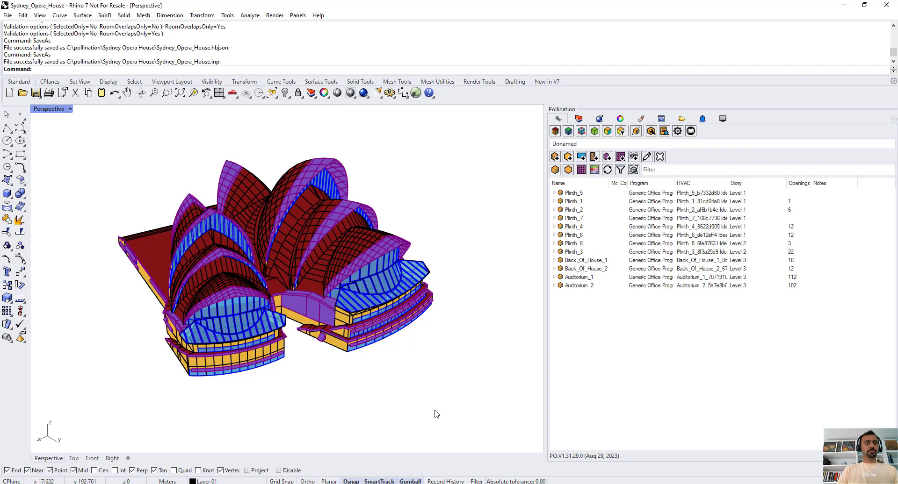
# - Switch to eQUEST and create a project from the DOE-2.2 BDL input file Sydney_Opera_House.inp, accepting the default project name, weather and library files
pyautogui.click(435, 483)
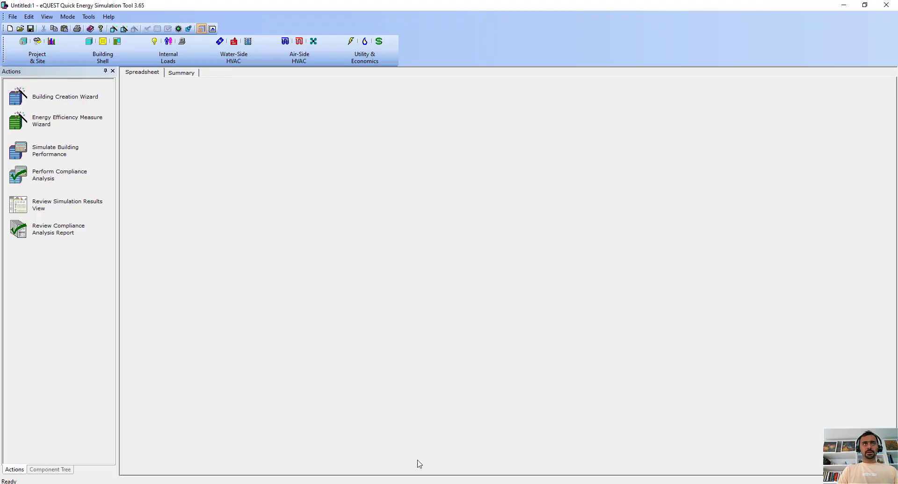
pyautogui.click(19, 29)
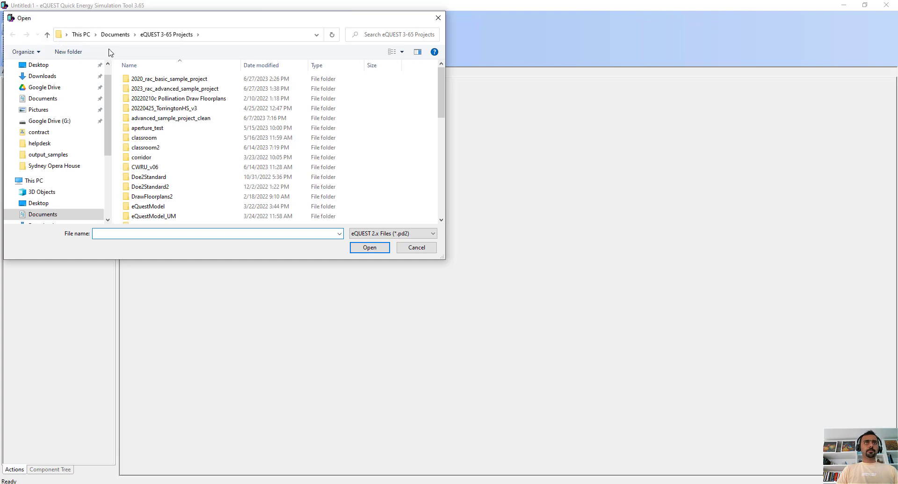
pyautogui.click(383, 234)
pyautogui.click(383, 251)
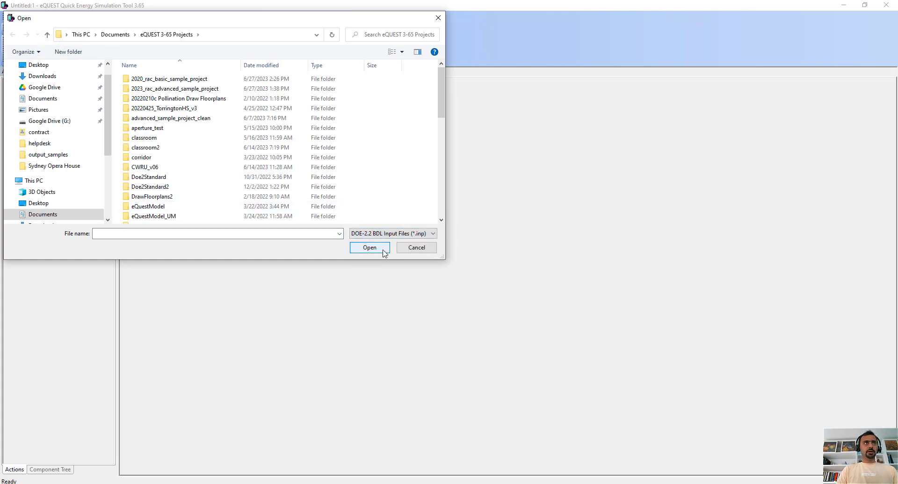
pyautogui.click(54, 166)
pyautogui.click(143, 82)
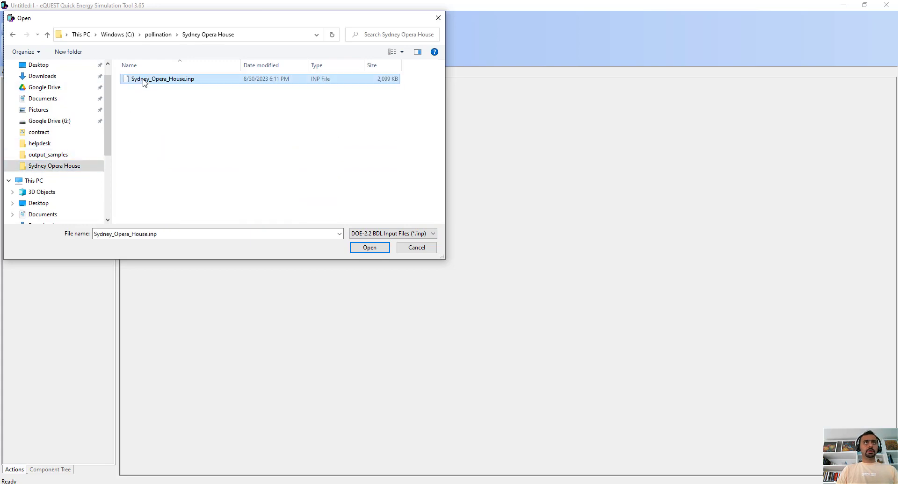
pyautogui.click(378, 252)
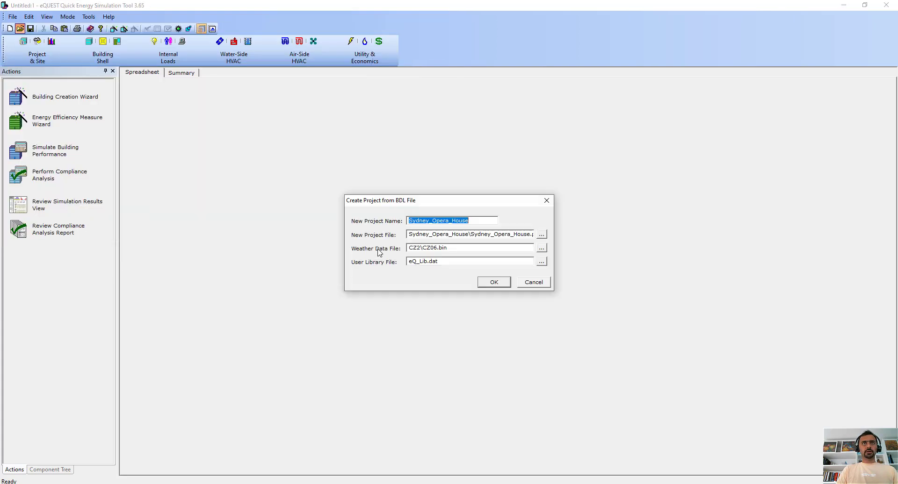
pyautogui.click(487, 286)
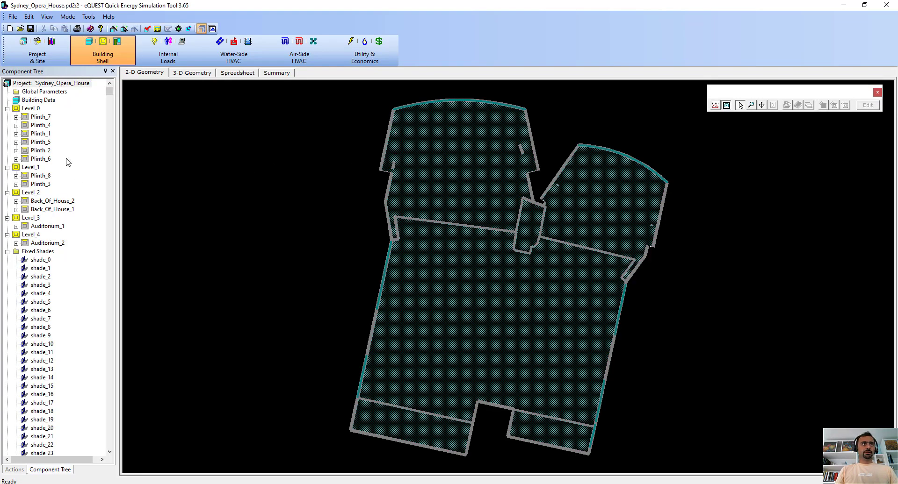
# - Examine the 2-D plans of Level_0 through Level_3, including the Auditorium_1 space and the surfaces of Back_Of_House_2
pyautogui.click(33, 108)
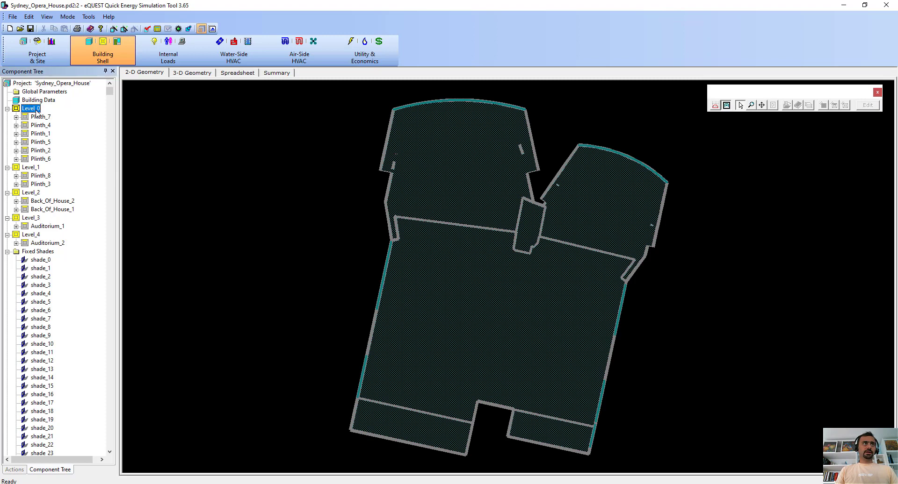
pyautogui.click(35, 169)
pyautogui.click(35, 194)
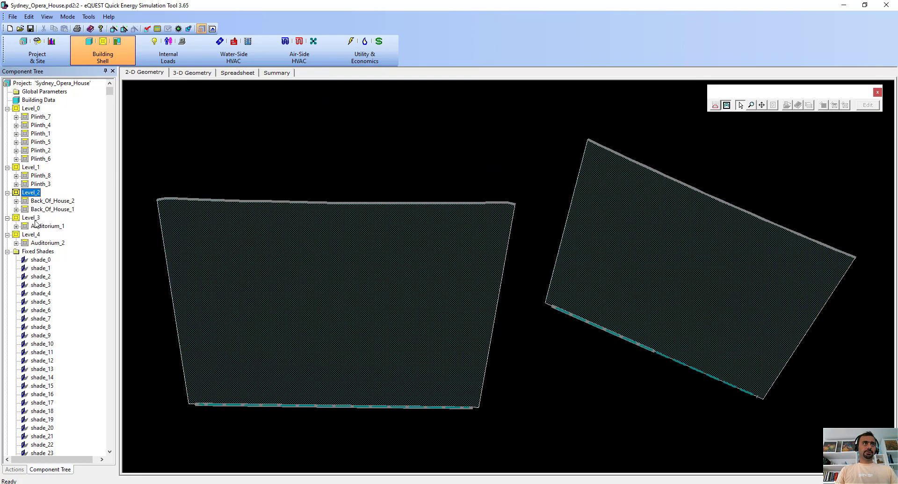
pyautogui.click(33, 217)
pyautogui.click(36, 228)
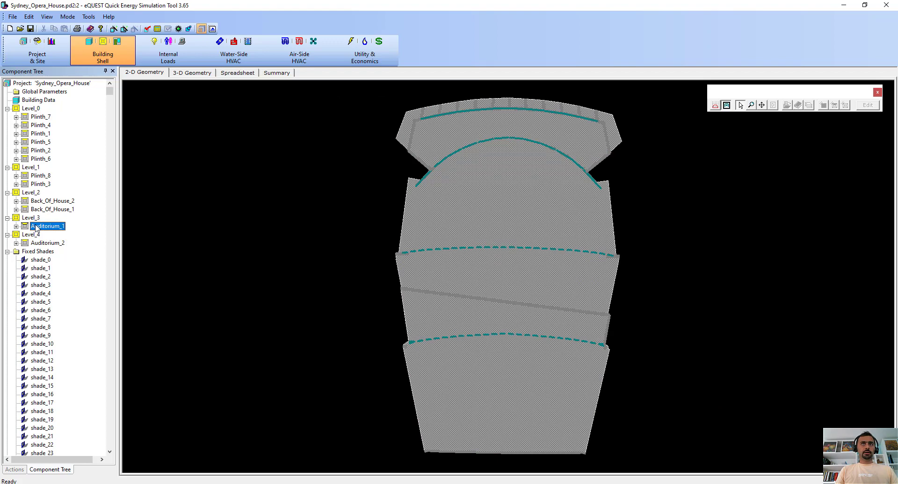
pyautogui.click(40, 202)
pyautogui.click(16, 201)
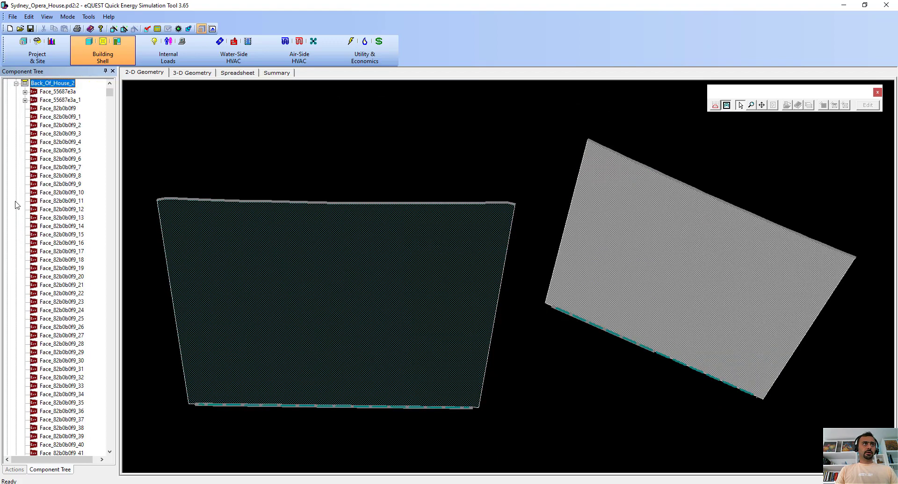
pyautogui.click(16, 83)
pyautogui.scroll(5, 68, 154)
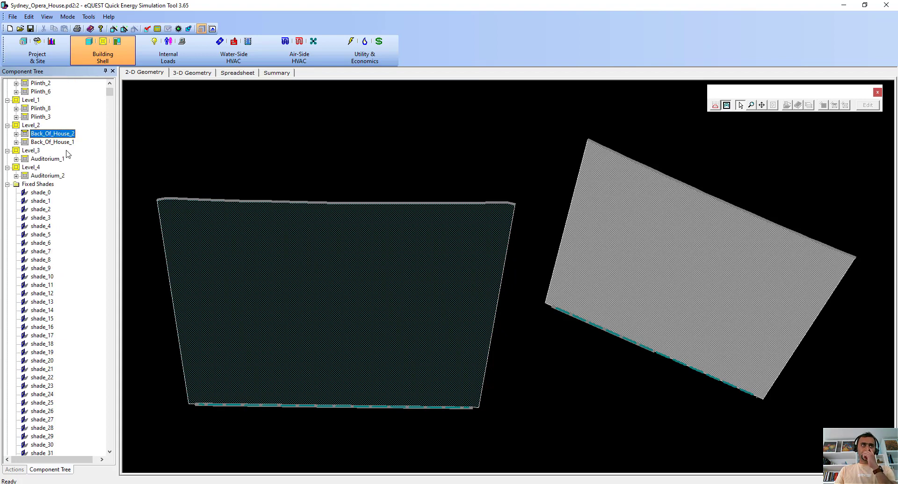
# - Examine the building's 3-D geometry from several angles, including close-ups of the shells, windows and plinths
pyautogui.click(191, 73)
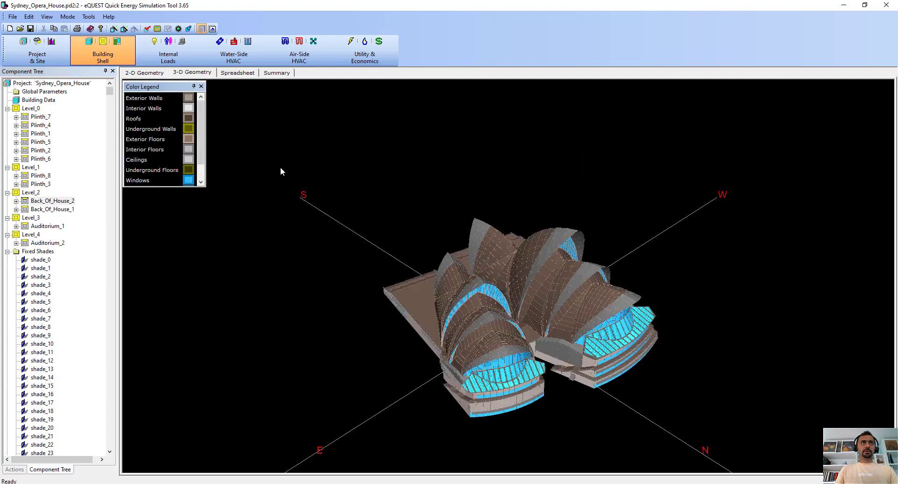
pyautogui.moveTo(574, 403); pyautogui.dragTo(480, 350)
pyautogui.keyDown('ctrl'); pyautogui.moveTo(461, 405); pyautogui.dragTo(441, 455); pyautogui.keyUp('ctrl')
pyautogui.keyDown('ctrl'); pyautogui.moveTo(461, 392); pyautogui.dragTo(566, 304); pyautogui.keyUp('ctrl')
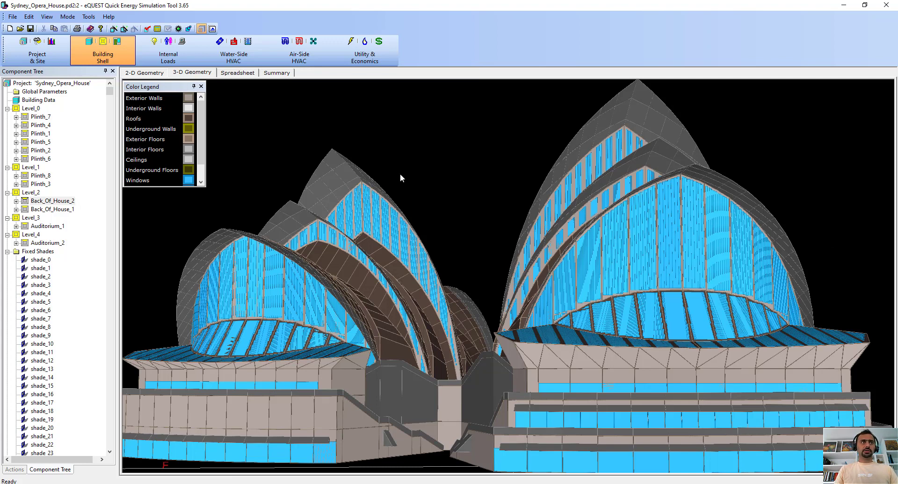
pyautogui.moveTo(472, 186)
pyautogui.mouseDown()
pyautogui.moveTo(405, 215)
pyautogui.moveTo(405, 193)
pyautogui.mouseUp()
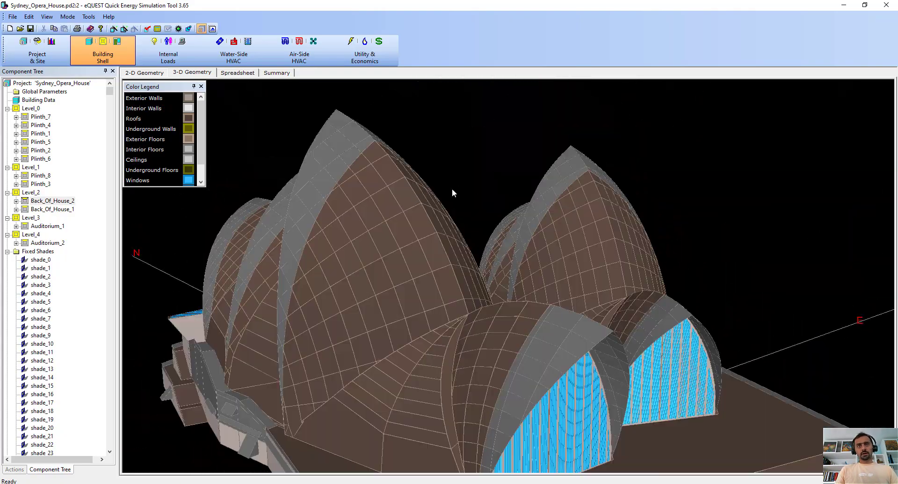
pyautogui.keyDown('ctrl'); pyautogui.moveTo(459, 230); pyautogui.dragTo(467, 140); pyautogui.keyUp('ctrl')
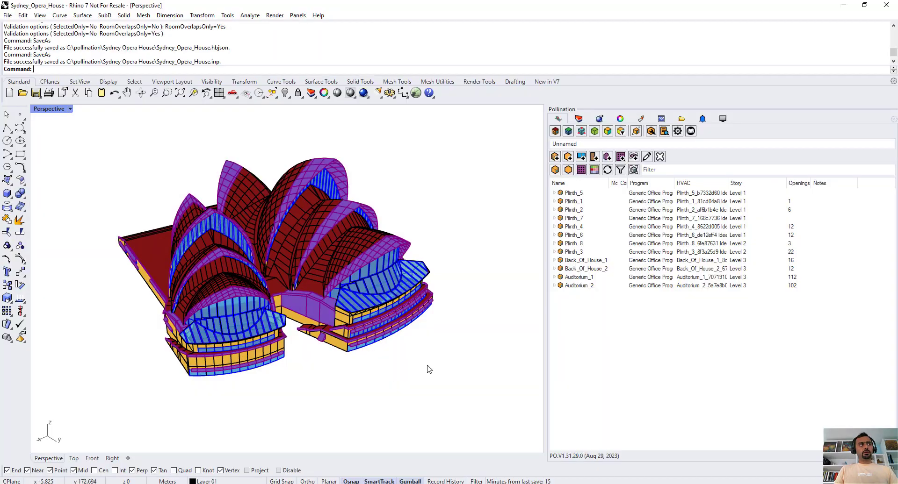
# - Return to Rhino and save the model as the OpenStudio Model file Sydney_Opera_House.osm in the same folder
pyautogui.moveTo(370, 380); pyautogui.dragTo(374, 356, button='right')
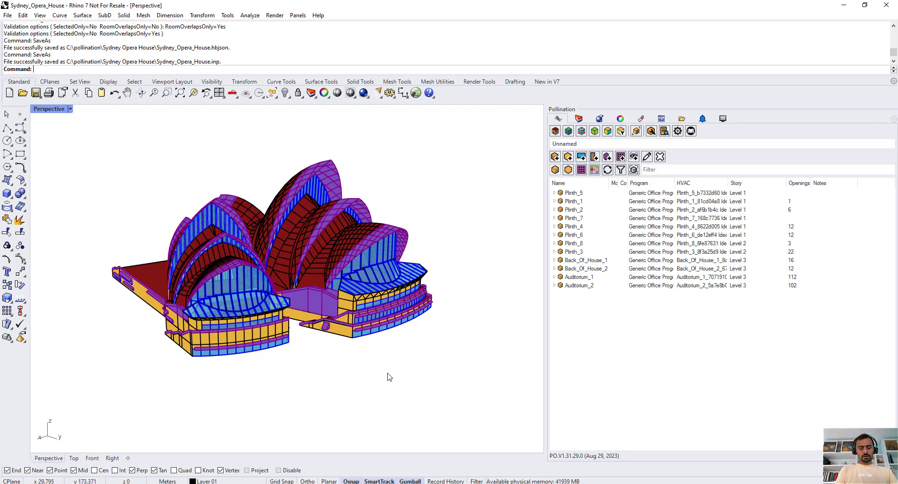
pyautogui.write('SaveAs')
pyautogui.press('Return')
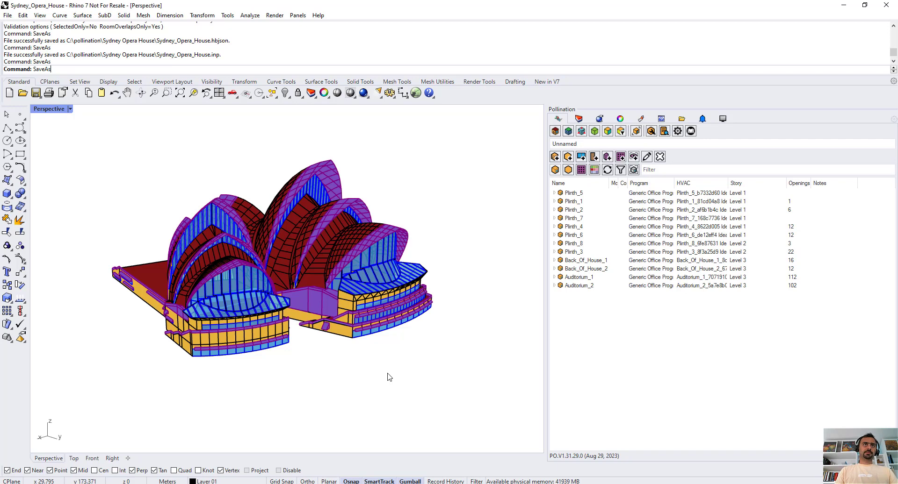
pyautogui.click(421, 388)
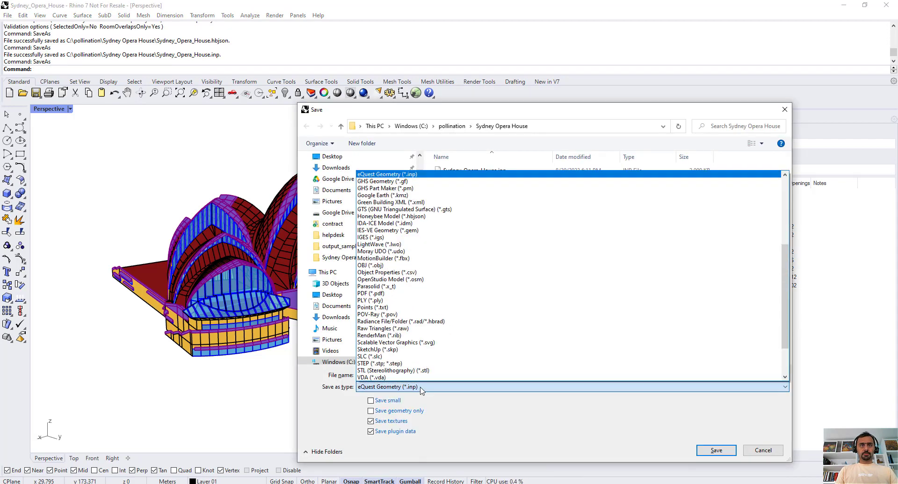
pyautogui.press('o')
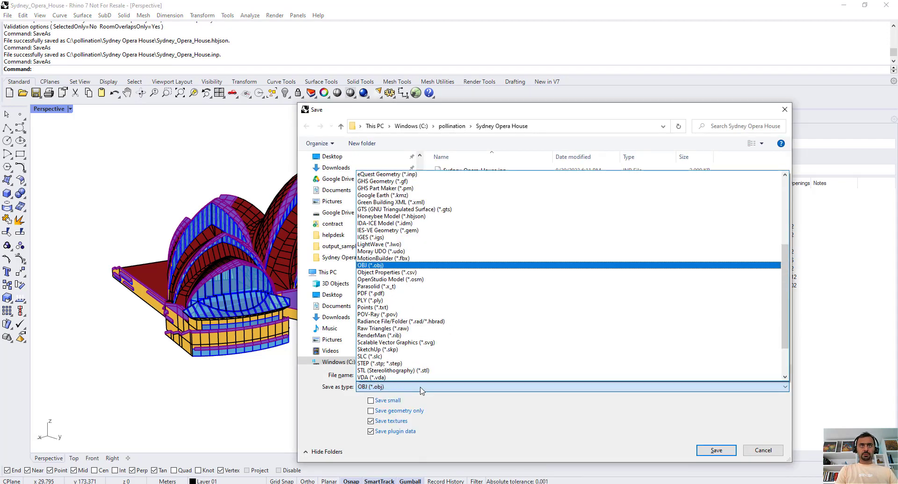
pyautogui.press('Down')
pyautogui.press('Down')
pyautogui.click(421, 388)
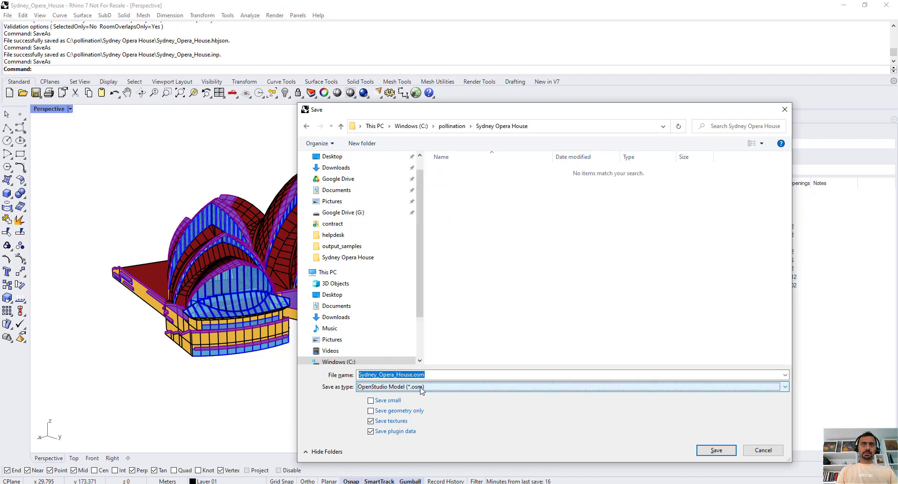
pyautogui.click(714, 451)
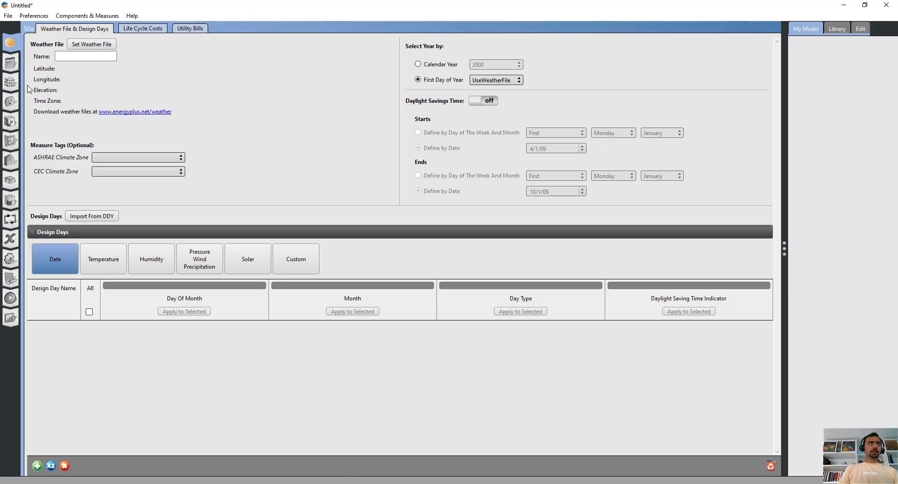
# - Switch to the OpenStudio Application and open Sydney_Opera_House.osm, discarding the changes to the untitled document
pyautogui.click(8, 16)
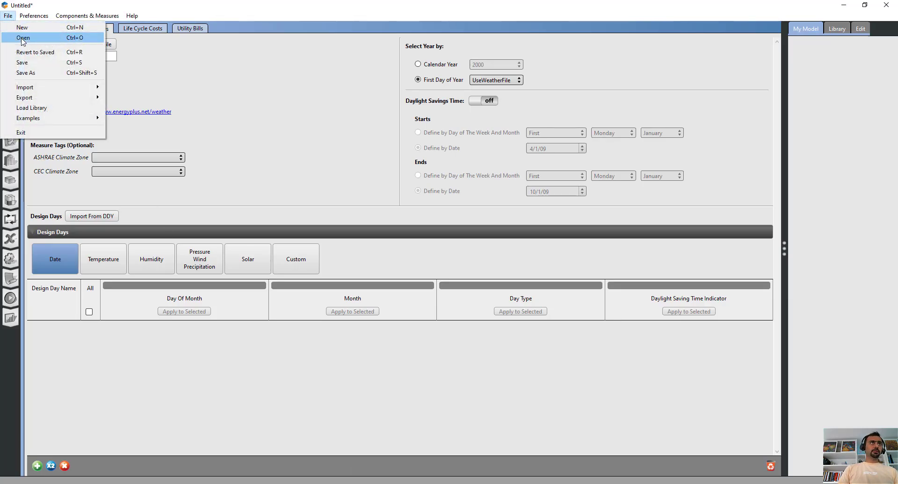
pyautogui.click(19, 34)
pyautogui.click(173, 81)
pyautogui.click(369, 248)
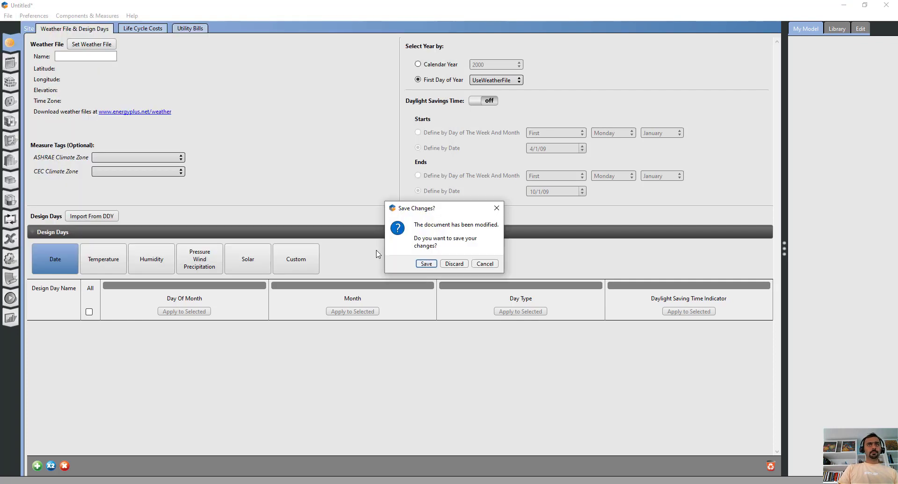
pyautogui.click(461, 266)
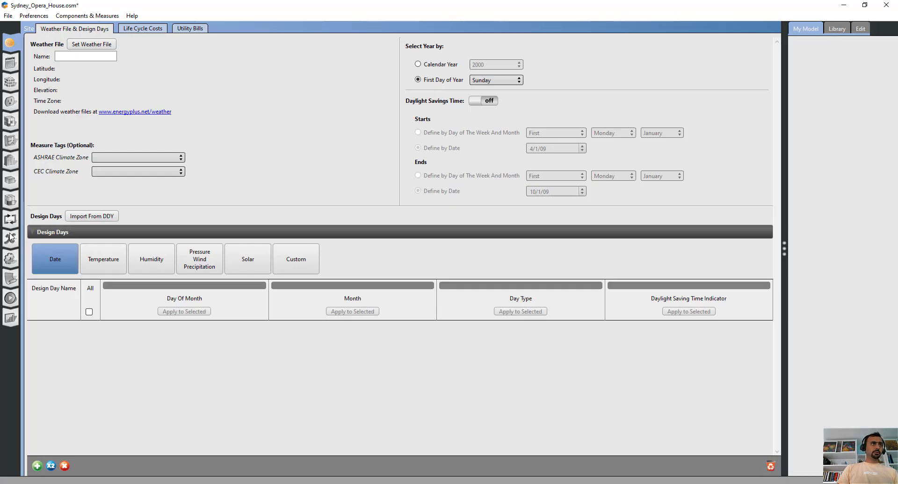
# - Load the 3D view of the model's geometry and inspect the opera house up close from a low angle
pyautogui.click(10, 140)
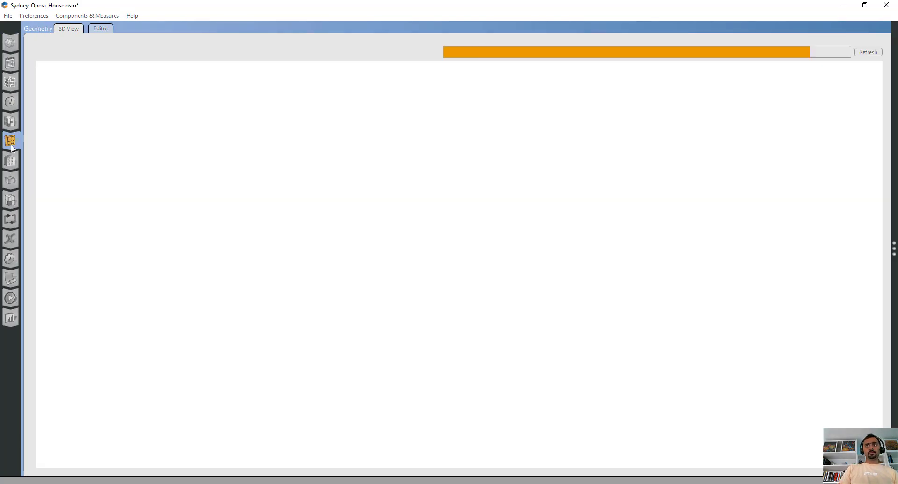
pyautogui.moveTo(410, 202); pyautogui.dragTo(475, 238)
pyautogui.scroll(5, 479, 237)
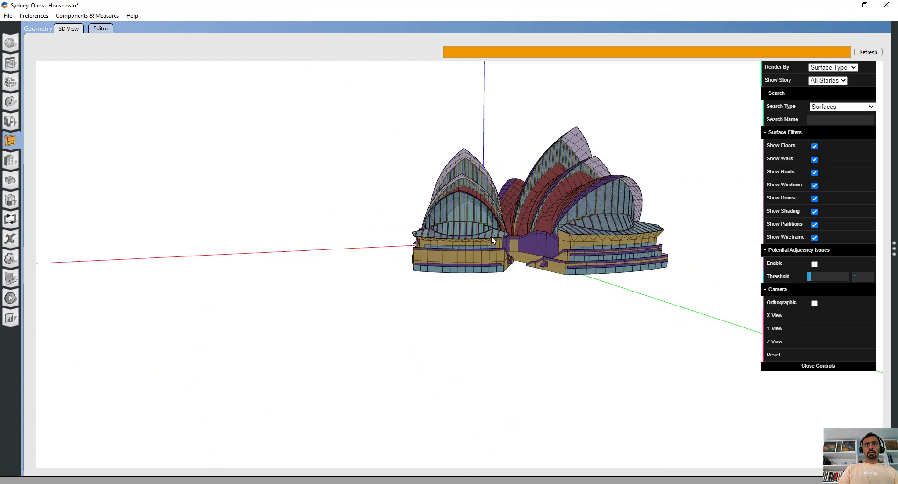
# - Examine the opera house geometry in the 3D view from the front and from above
pyautogui.moveTo(532, 226); pyautogui.dragTo(375, 234)
pyautogui.moveTo(500, 251); pyautogui.dragTo(207, 246)
pyautogui.moveTo(467, 237); pyautogui.dragTo(411, 202)
pyautogui.scroll(5, 625, 251)
pyautogui.scroll(-4, 476, 214)
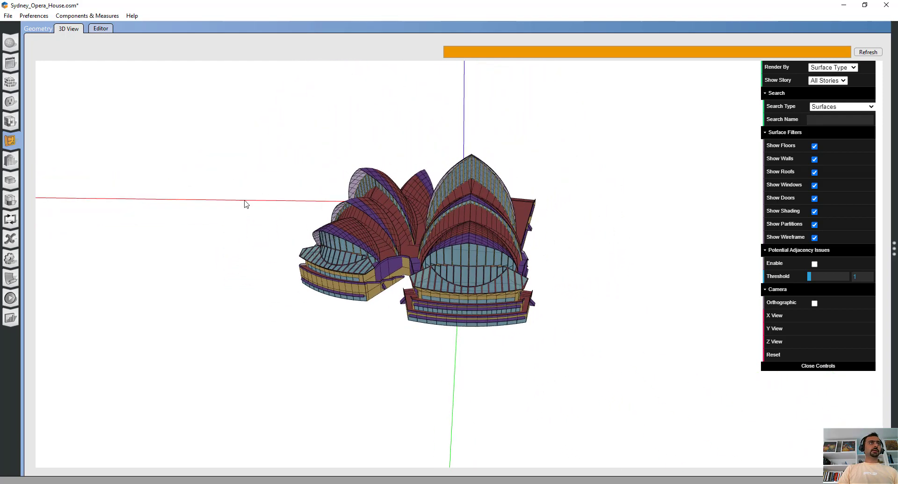
# - Review the constructions assigned in the Default Generic Construction Set
pyautogui.click(10, 83)
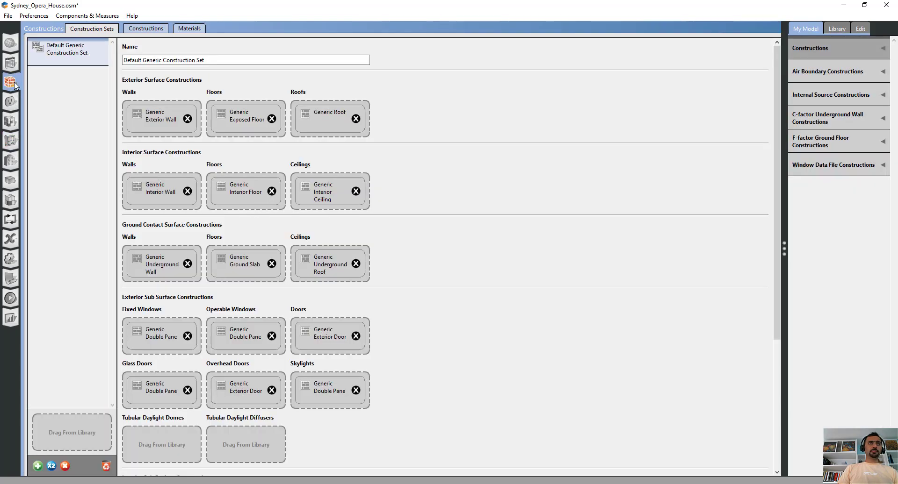
pyautogui.scroll(-3, 225, 321)
pyautogui.scroll(3, 226, 351)
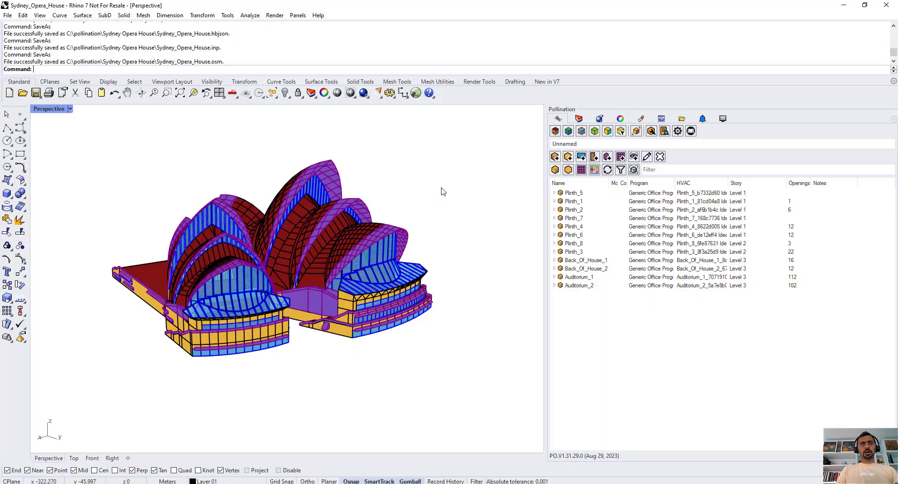
pyautogui.moveTo(442, 192)
pyautogui.mouseDown(button='right')
pyautogui.moveTo(411, 192)
pyautogui.moveTo(433, 190)
pyautogui.mouseUp(button='right')
pyautogui.write('PO_RebuildRooms')
pyautogui.press('Return')
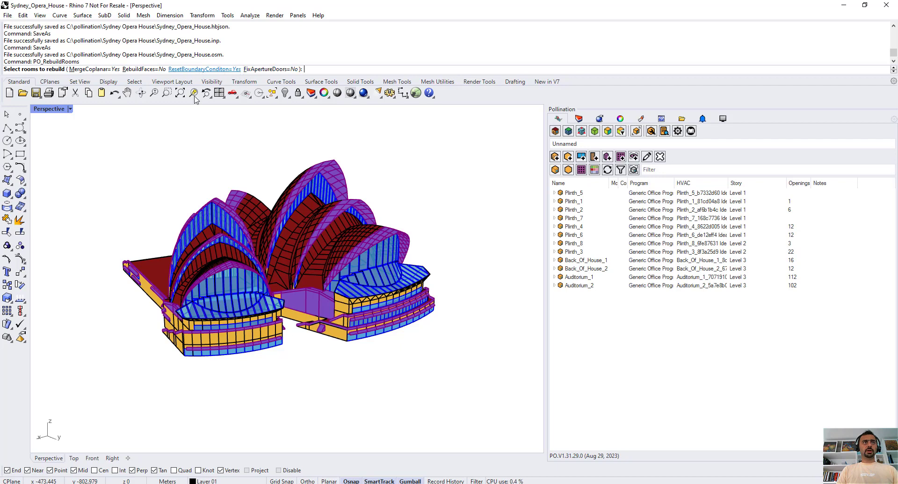
pyautogui.moveTo(98, 129)
pyautogui.mouseDown()
pyautogui.moveTo(143, 150)
pyautogui.moveTo(493, 409)
pyautogui.moveTo(144, 138)
pyautogui.mouseUp()
pyautogui.press('Escape')
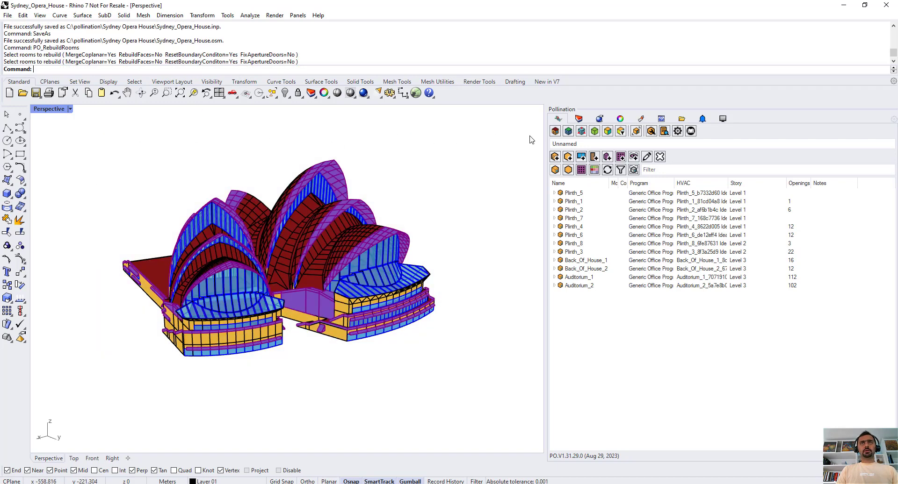
# - Turn off the Pollination display of rooms coloured by face type
pyautogui.click(555, 135)
pyautogui.press('space')
pyautogui.press('space')
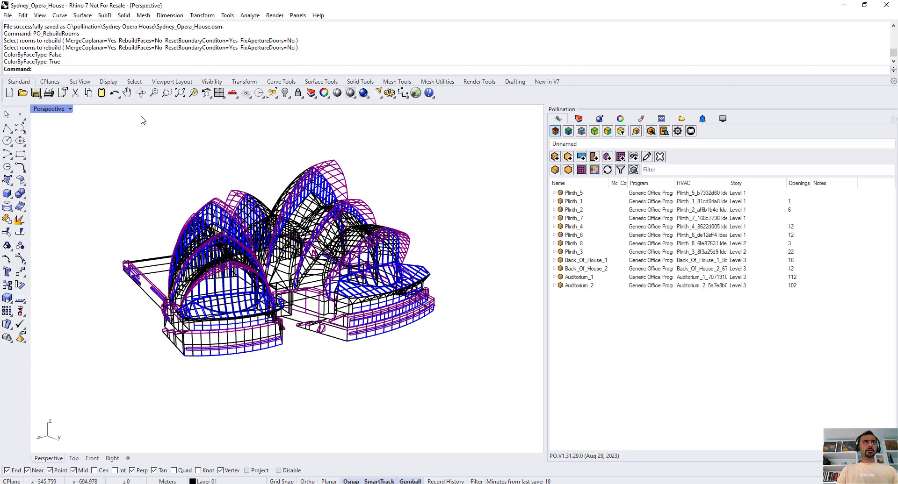
pyautogui.press('space')
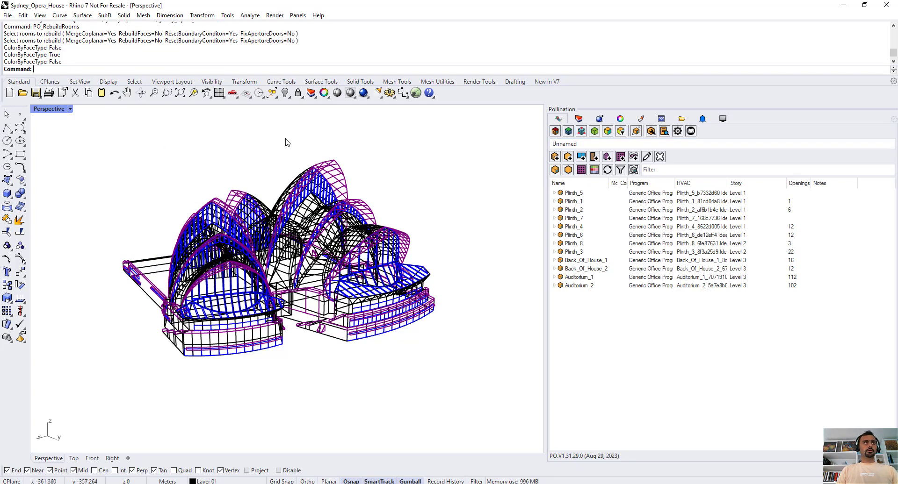
# - Rebuild all rooms of the opera house with PO_RebuildRooms, using MergeCoplanar=Yes, RebuildFaces=No, ResetBoundaryConditon=Yes and FixApertureDoors=No
pyautogui.write('PO_RebuildRooms')
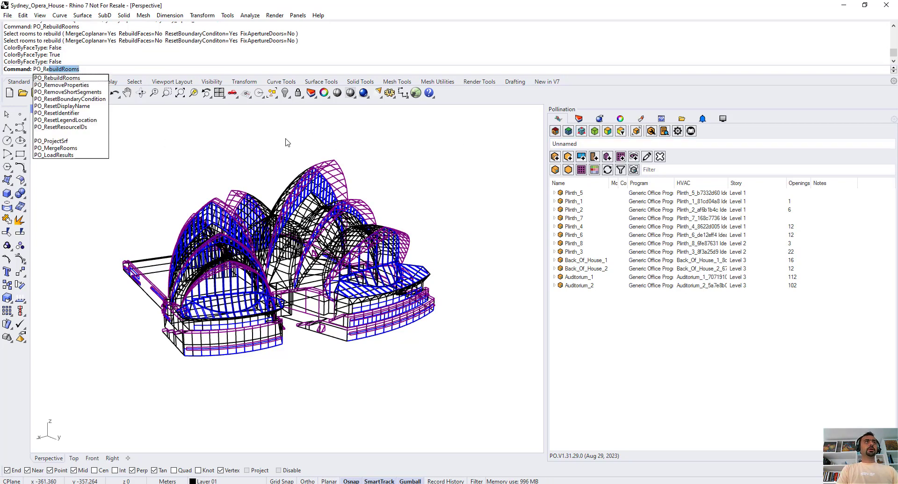
pyautogui.press('Return')
pyautogui.moveTo(94, 140); pyautogui.dragTo(511, 407)
pyautogui.press('Return')
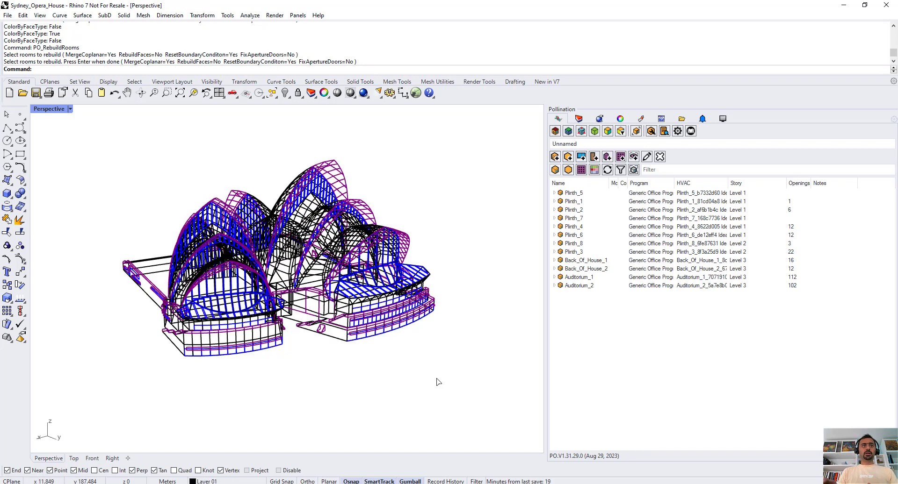
# - Save the model as the IES-VE Geometry file Sydney_Opera_House.gem in the Sydney Opera House folder
pyautogui.moveTo(308, 378); pyautogui.dragTo(288, 389, button='right')
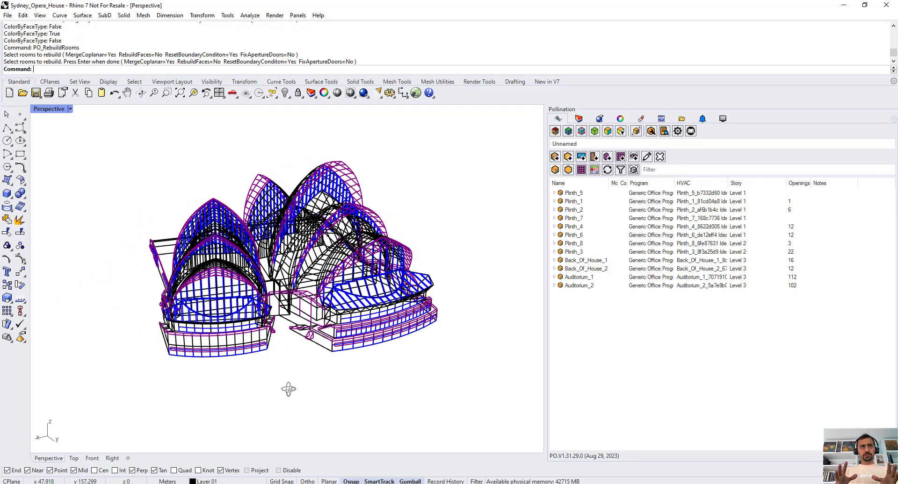
pyautogui.write('SaveAs')
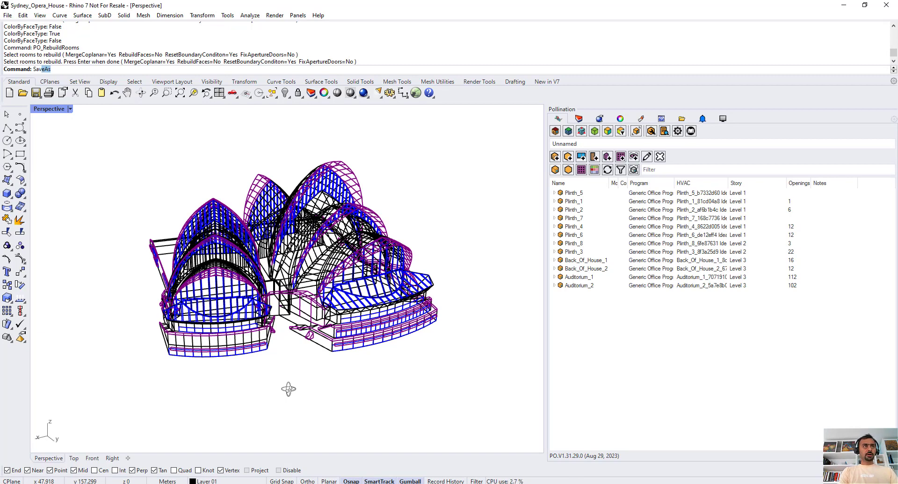
pyautogui.press('Return')
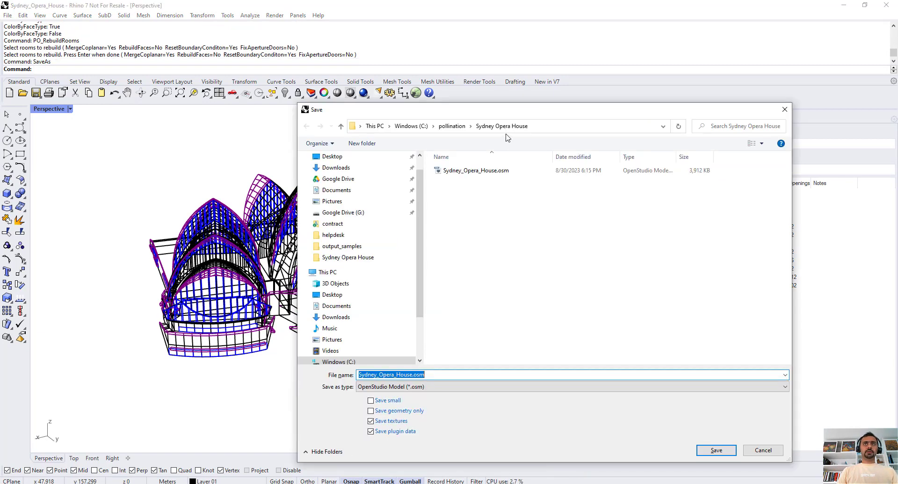
pyautogui.click(453, 387)
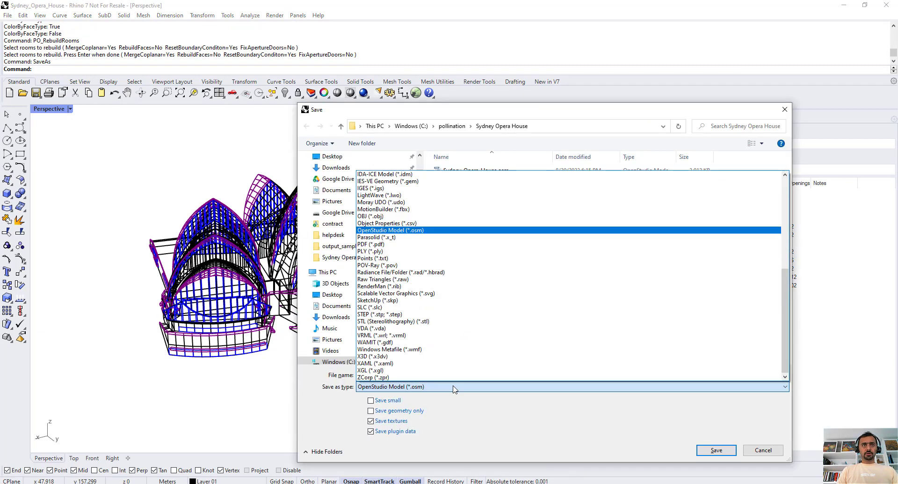
pyautogui.press('i')
pyautogui.press('i')
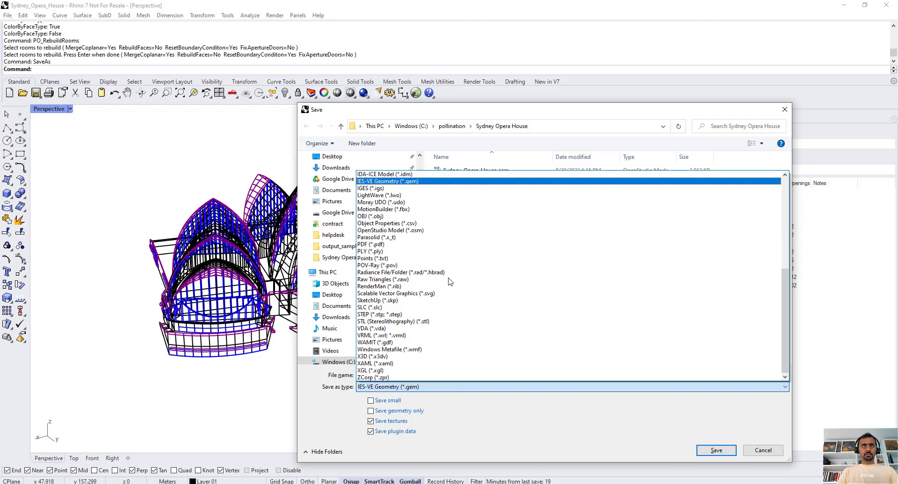
pyautogui.click(405, 181)
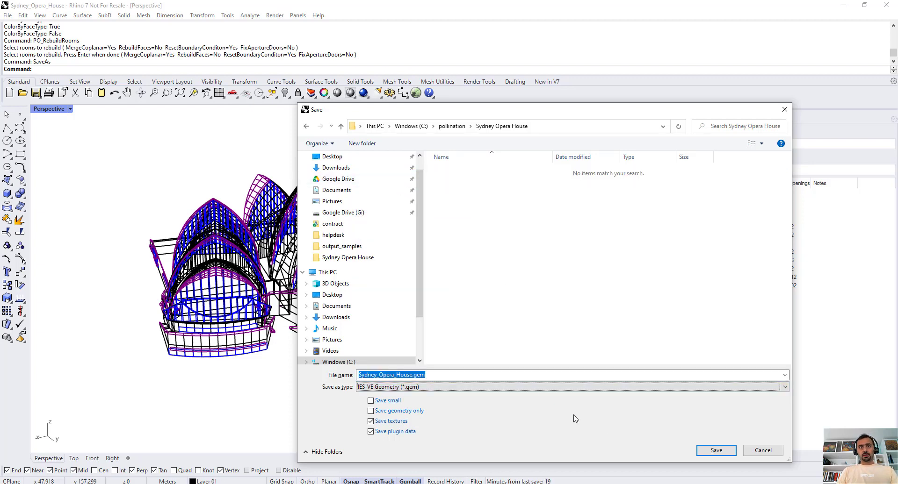
pyautogui.click(704, 451)
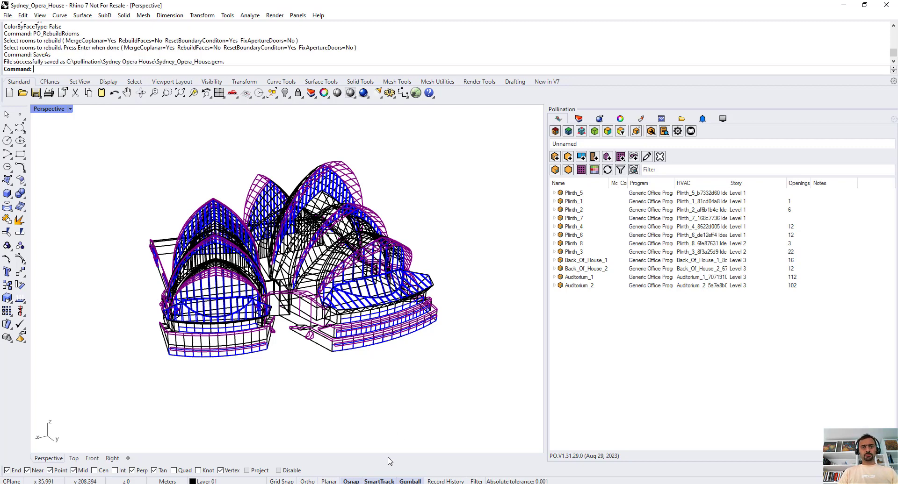
# - Switch to IES VE ModelIT and select the GEM file Sydney_Opera_House.gem for import
pyautogui.click(351, 483)
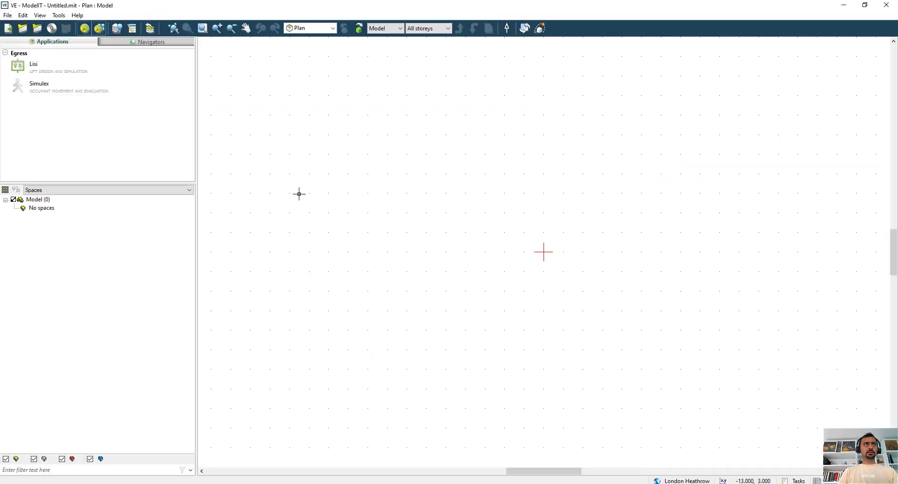
pyautogui.click(8, 15)
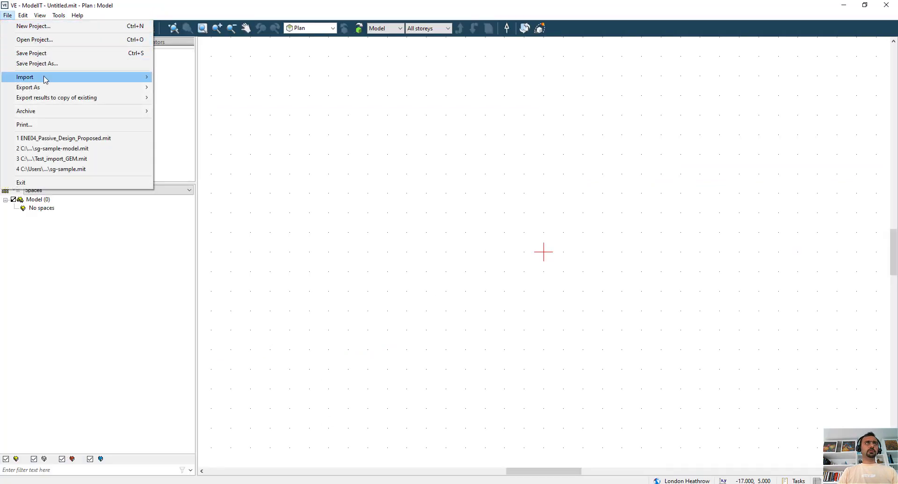
pyautogui.moveTo(108, 77)
pyautogui.click(171, 77)
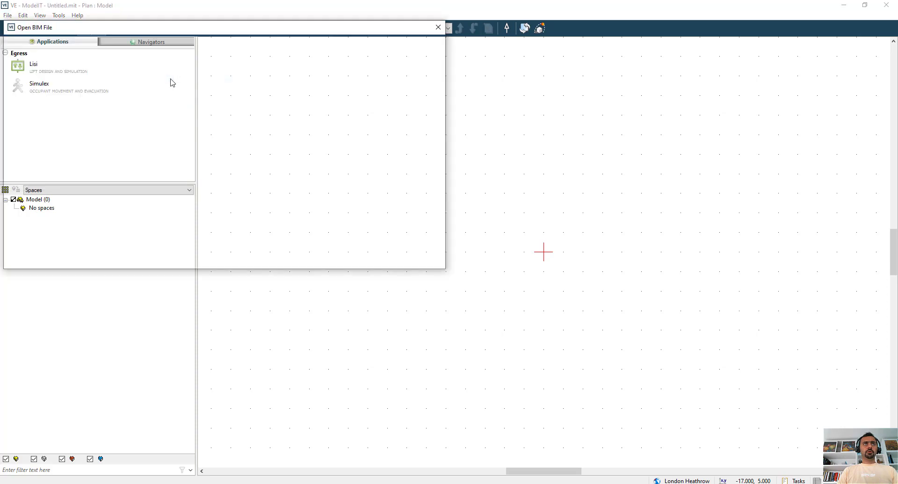
pyautogui.click(404, 243)
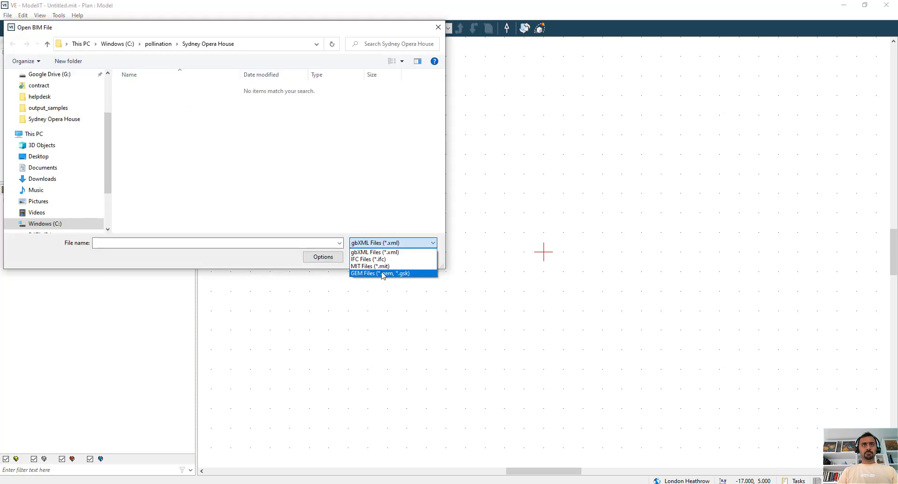
pyautogui.click(382, 273)
pyautogui.click(154, 88)
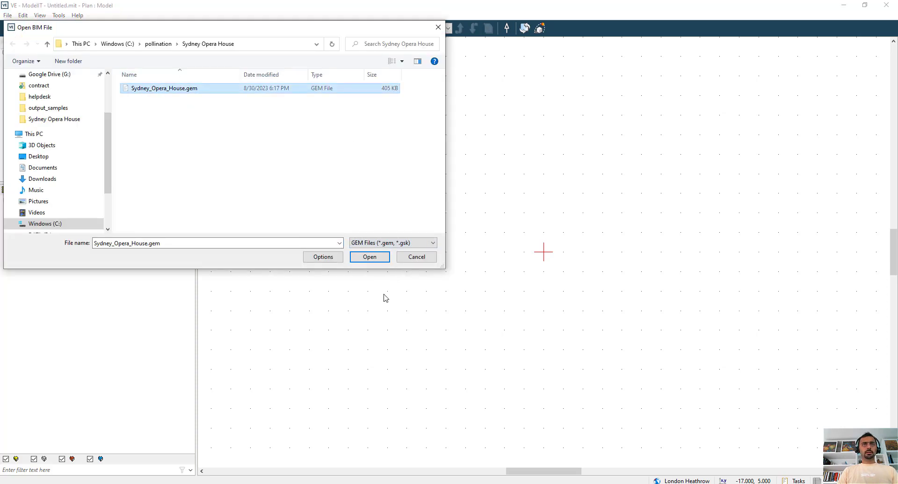
# - Check the BIM import settings, accept them as they are, and open the selected GEM file
pyautogui.click(322, 257)
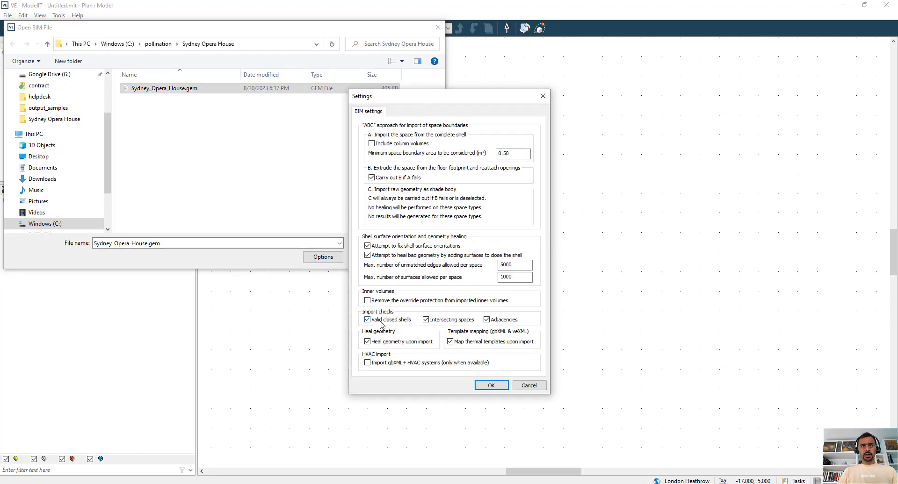
pyautogui.click(491, 385)
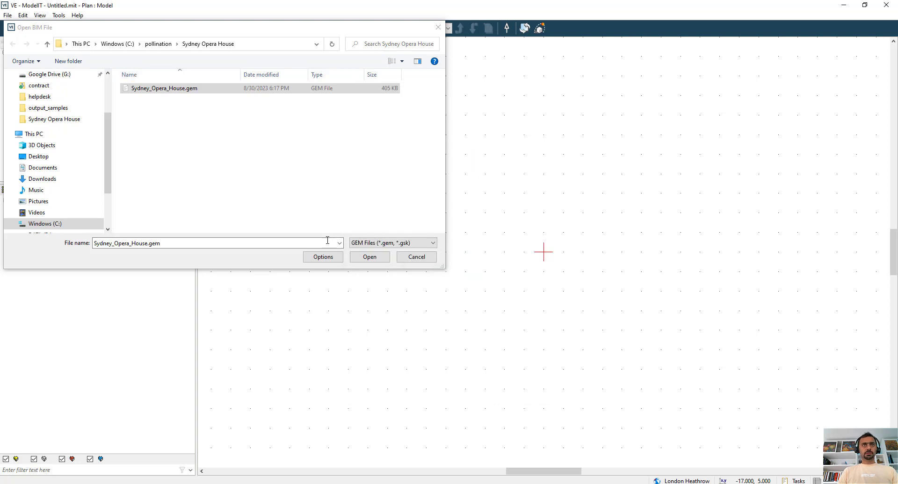
pyautogui.click(369, 257)
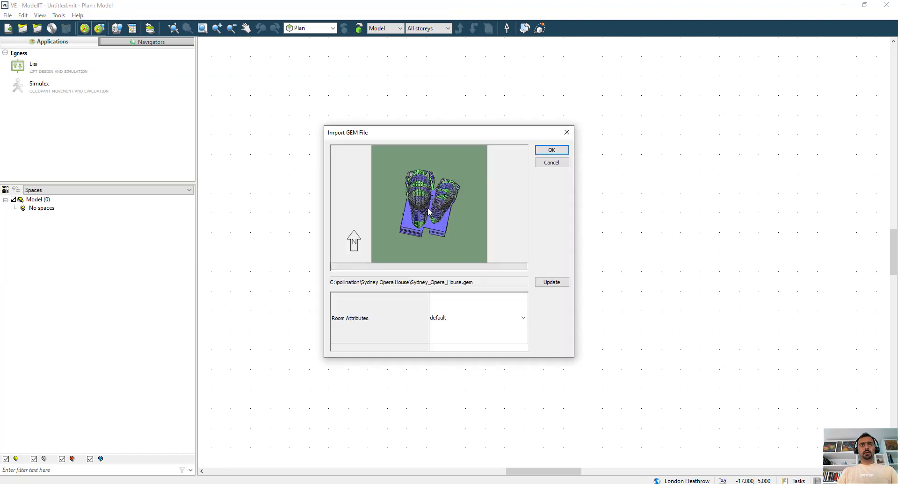
# - Inspect the opera house in the import preview and import it with the default room attributes
pyautogui.moveTo(428, 213); pyautogui.dragTo(357, 160)
pyautogui.scroll(5, 439, 215)
pyautogui.moveTo(438, 214); pyautogui.dragTo(365, 255)
pyautogui.scroll(-5, 360, 221)
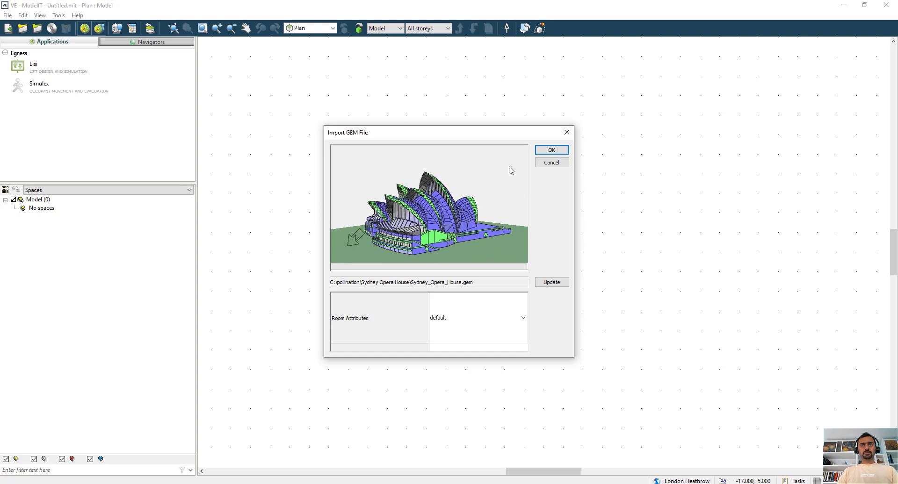
pyautogui.click(551, 150)
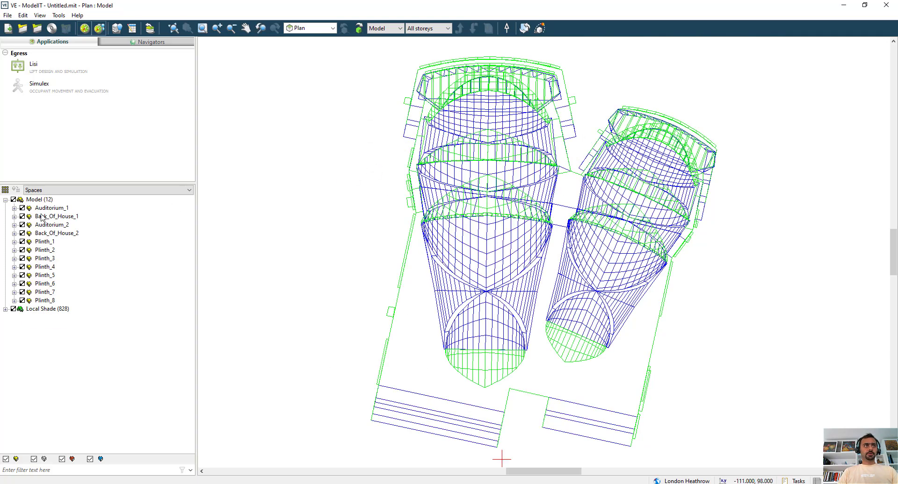
# - Select the Plinth_8 space and examine the whole opera house from several angles in Model Viewer II, closing the viewer when done
pyautogui.click(45, 300)
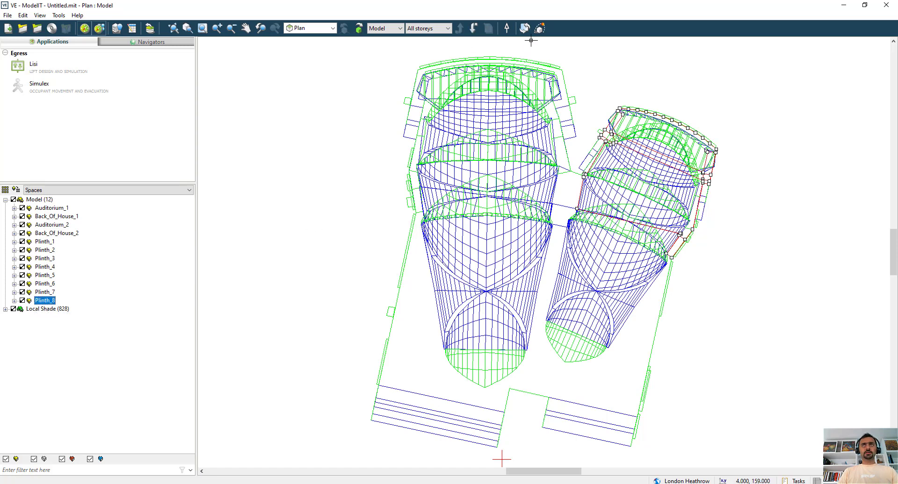
pyautogui.click(540, 28)
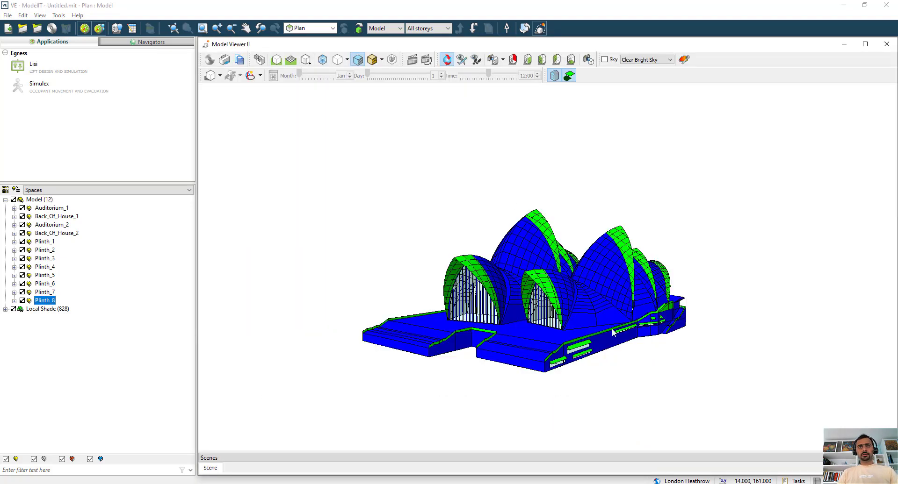
pyautogui.moveTo(612, 333); pyautogui.dragTo(382, 340)
pyautogui.moveTo(593, 358); pyautogui.dragTo(544, 358)
pyautogui.scroll(3, 570, 353)
pyautogui.moveTo(641, 363); pyautogui.dragTo(367, 356)
pyautogui.moveTo(568, 320); pyautogui.dragTo(363, 304)
pyautogui.moveTo(607, 310); pyautogui.dragTo(510, 322)
pyautogui.moveTo(585, 341); pyautogui.dragTo(404, 365)
pyautogui.moveTo(652, 321); pyautogui.dragTo(515, 386)
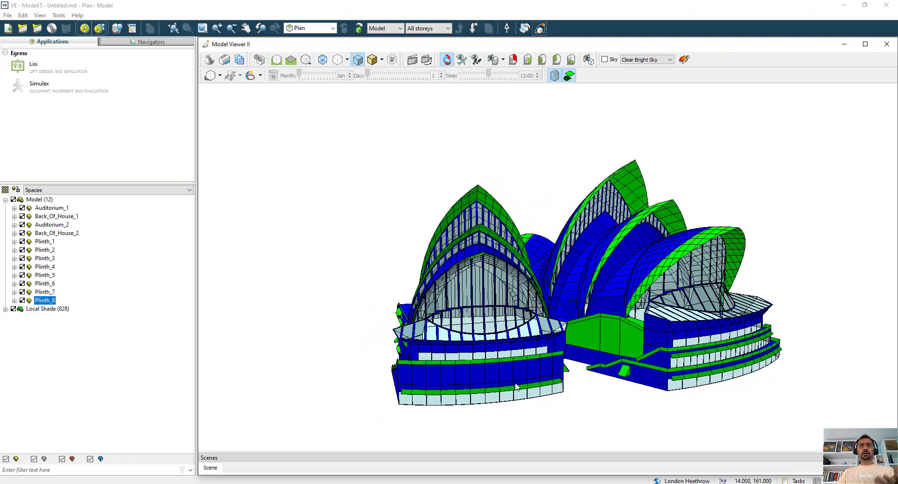
pyautogui.moveTo(767, 48); pyautogui.dragTo(656, 47)
pyautogui.click(775, 45)
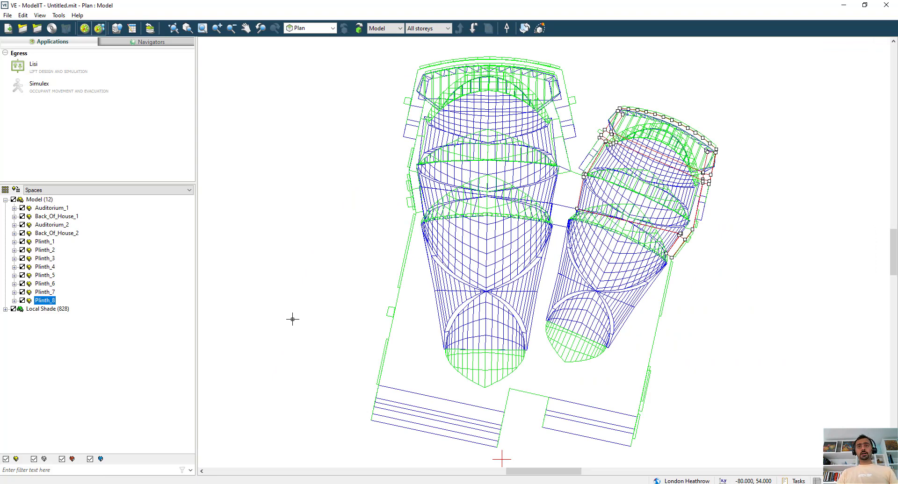
# - Switch to Rhino, start SaveAs for the opera house model and choose IDA-ICE Model (*.idm) as the file type
pyautogui.click(351, 272)
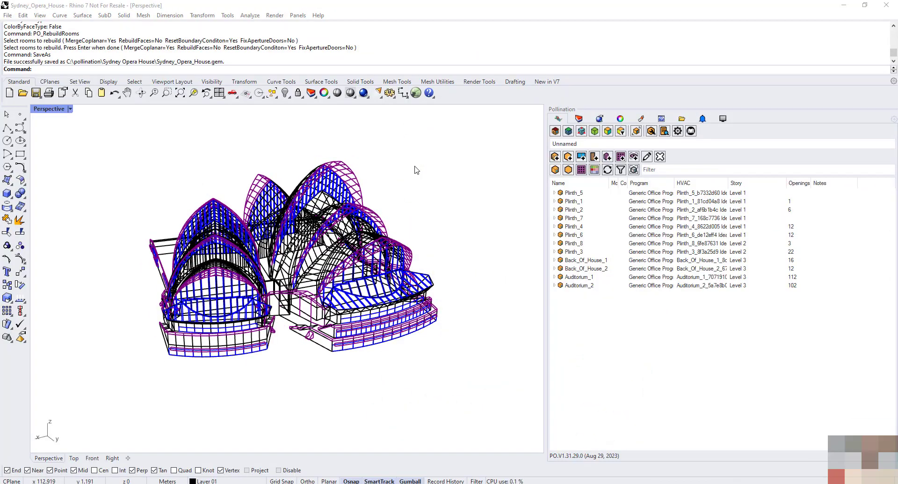
pyautogui.moveTo(416, 194); pyautogui.dragTo(425, 186, button='right')
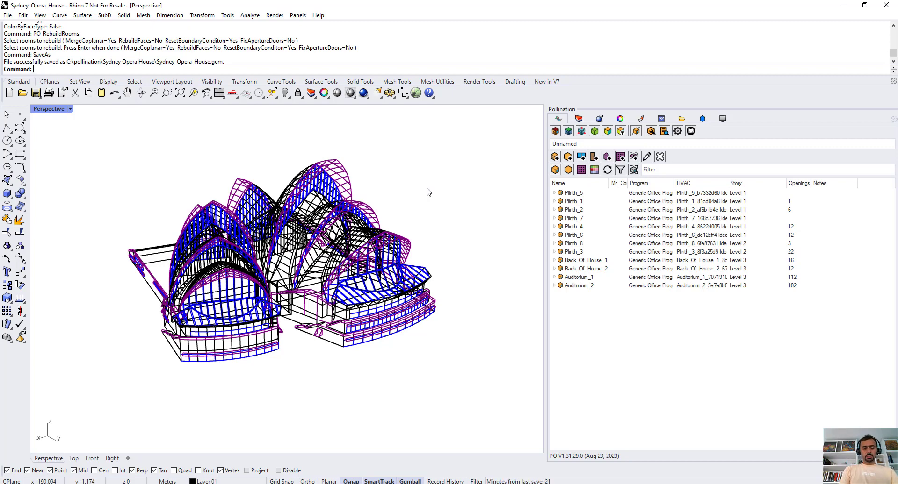
pyautogui.write('SaveAs')
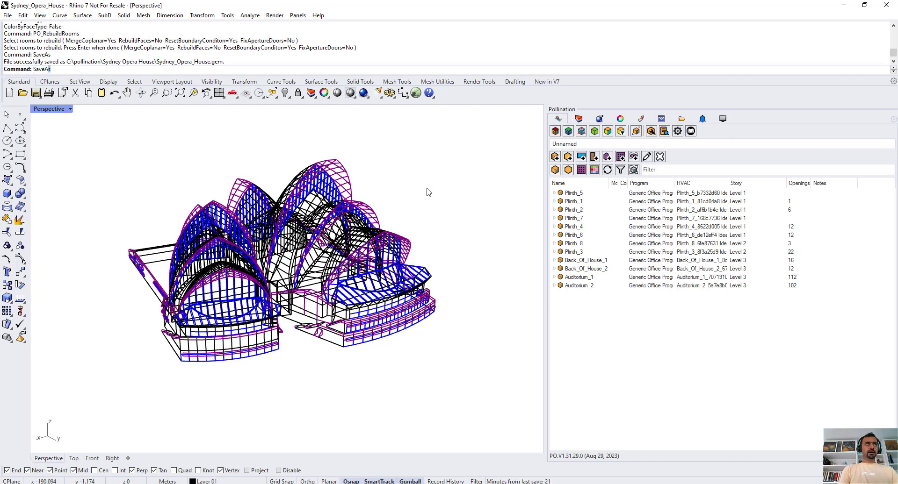
pyautogui.press('Return')
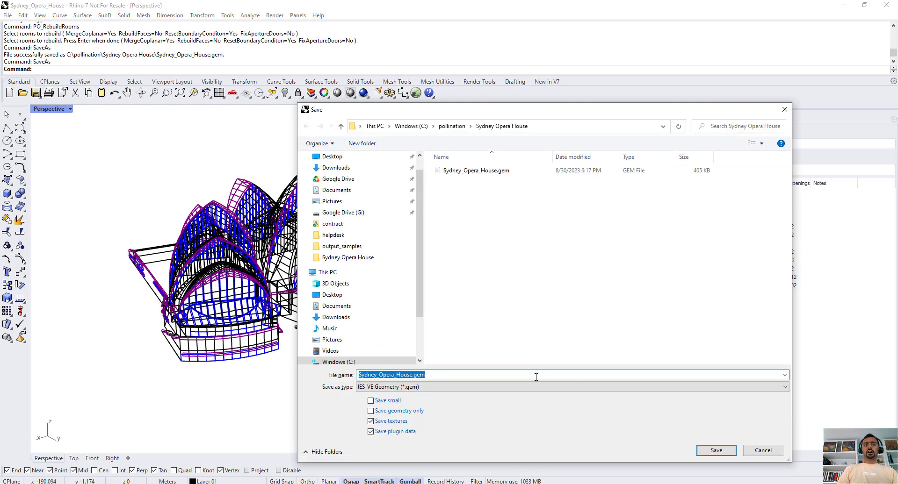
pyautogui.click(483, 386)
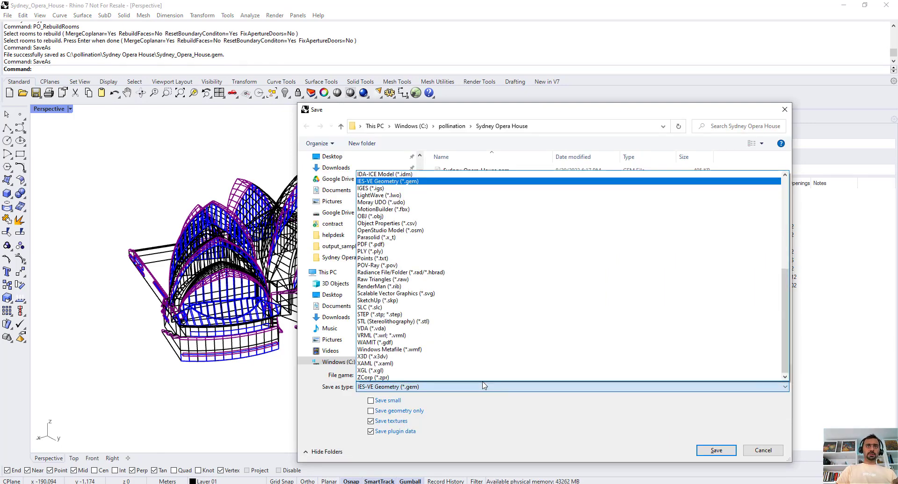
pyautogui.press('Up')
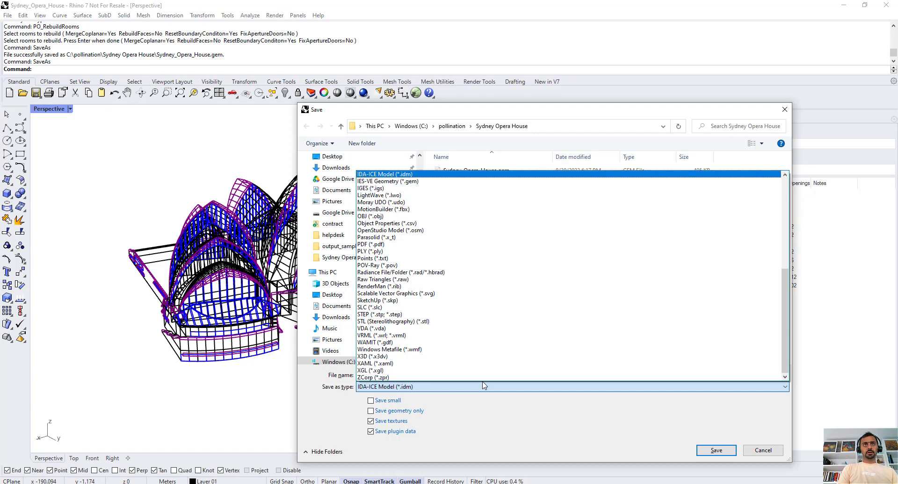
pyautogui.press('Return')
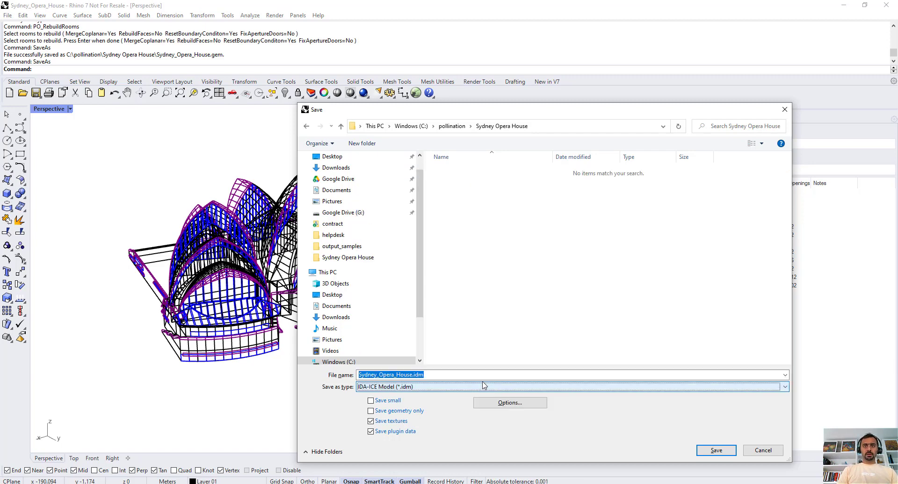
# - Check the maximum wall thickness in the IDM export options, accept it as it is, and save the model as Sydney_Opera_House.idm
pyautogui.click(501, 404)
pyautogui.click(492, 238)
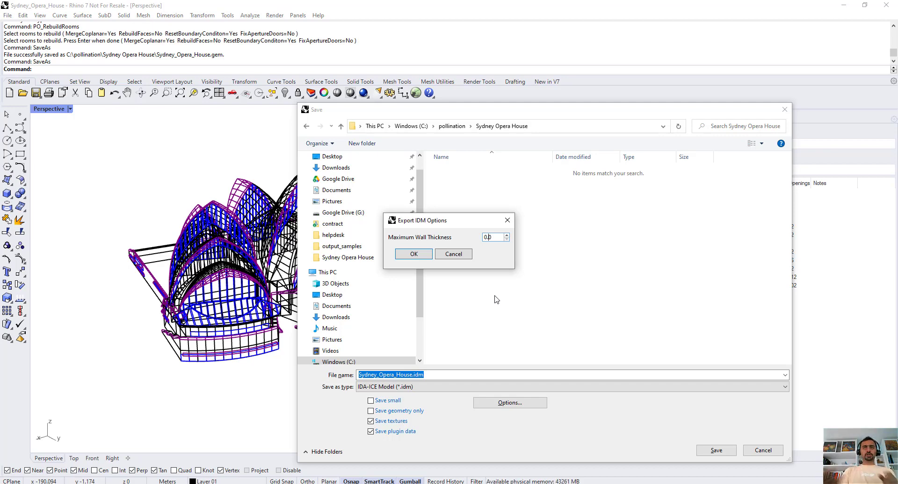
pyautogui.click(416, 256)
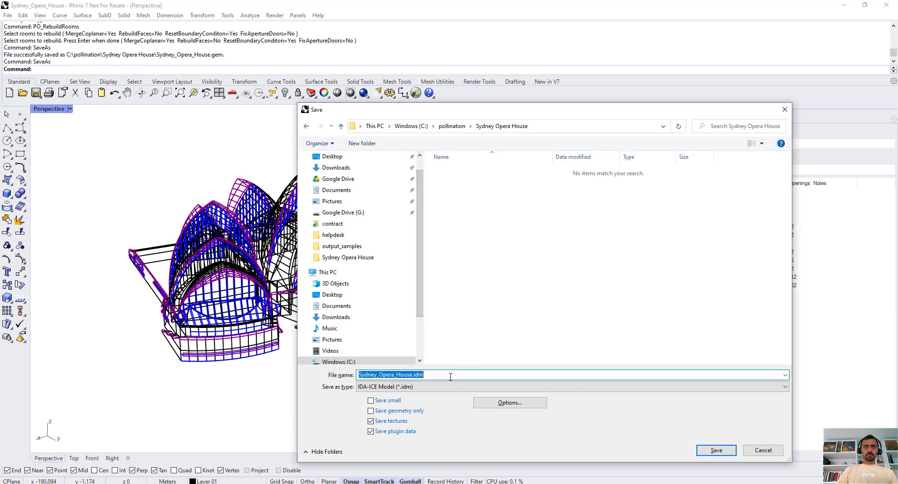
pyautogui.click(714, 451)
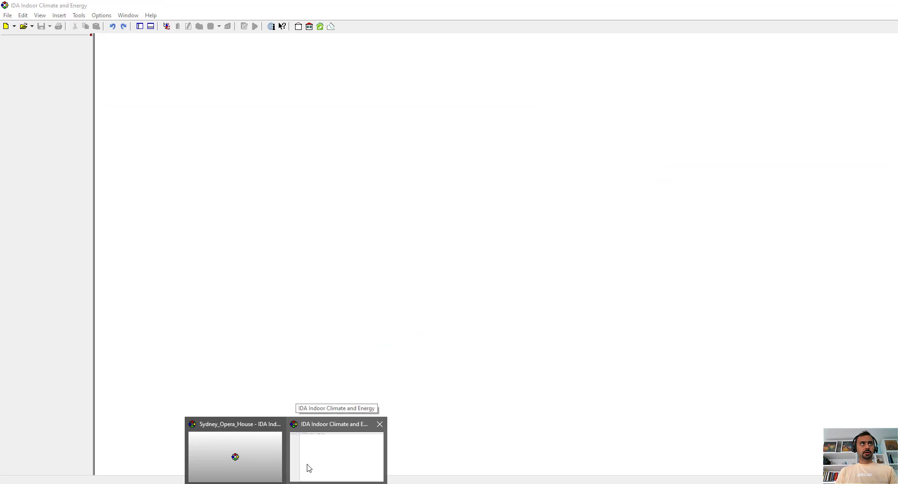
# - Switch to the empty IDA Indoor Climate and Energy window and open Sydney_Opera_House.idm from the Sydney Opera House folder
pyautogui.click(309, 467)
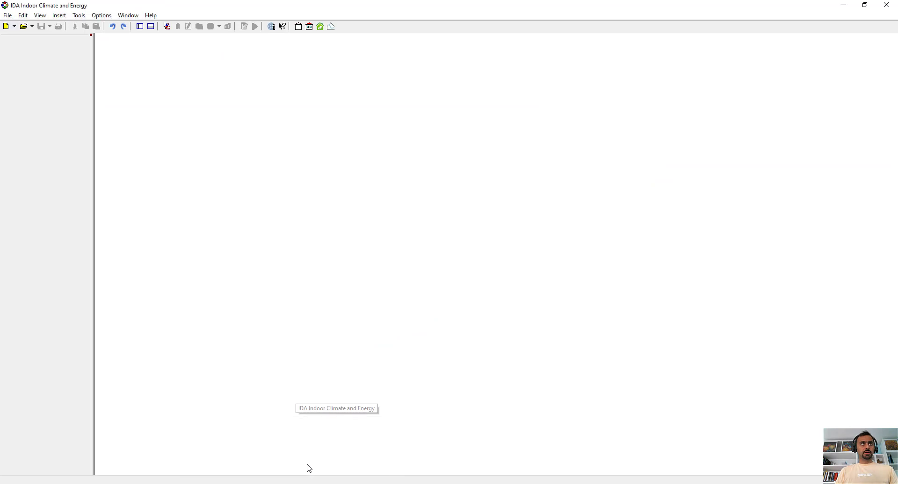
pyautogui.click(8, 16)
pyautogui.click(23, 34)
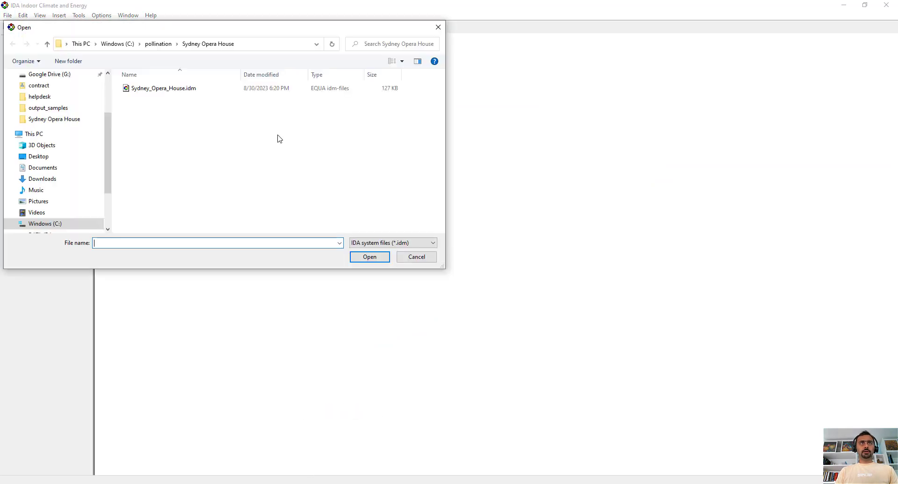
pyautogui.click(172, 89)
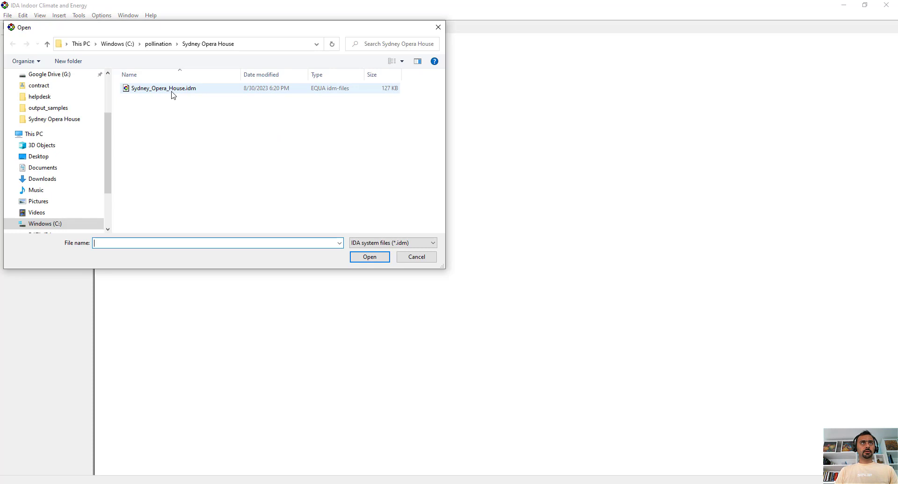
pyautogui.click(369, 256)
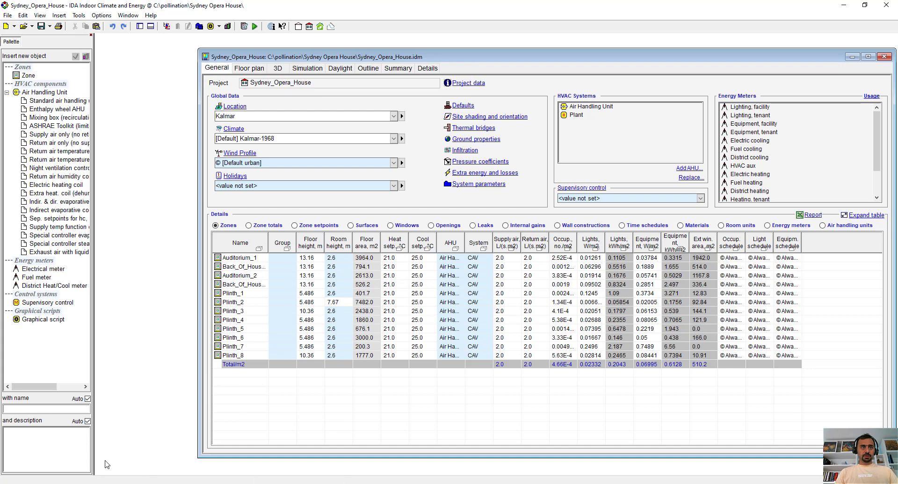
# - Show the imported building in 3D and examine its shells, shades and glazed facades from several angles and up close
pyautogui.moveTo(427, 57); pyautogui.dragTo(358, 39)
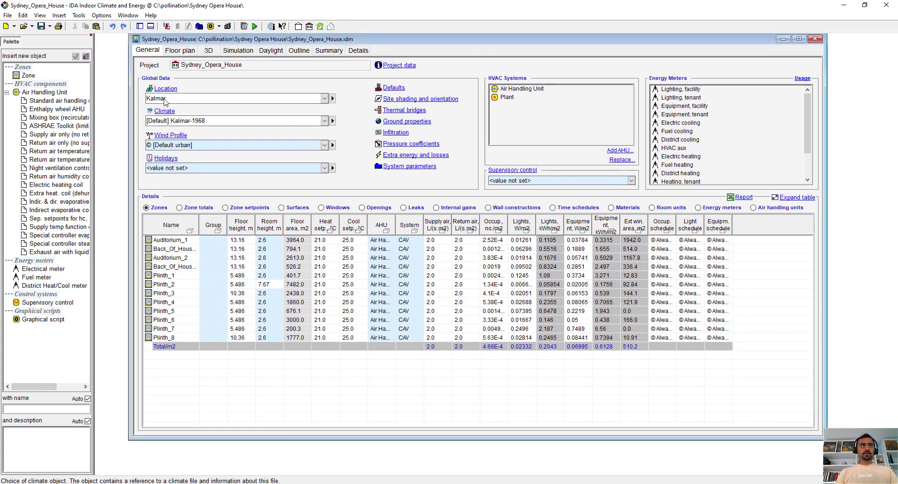
pyautogui.click(208, 50)
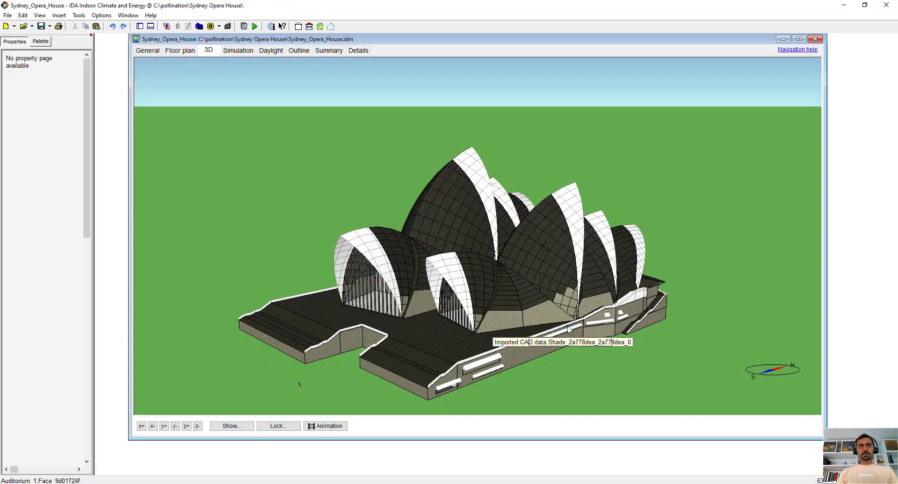
pyautogui.moveTo(637, 361); pyautogui.dragTo(469, 310)
pyautogui.scroll(5, 493, 297)
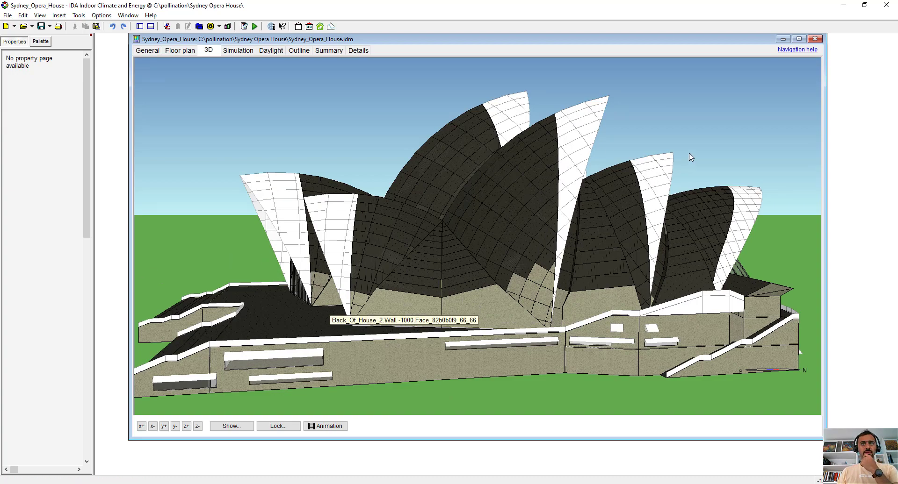
pyautogui.moveTo(711, 143); pyautogui.dragTo(395, 149)
pyautogui.moveTo(542, 217); pyautogui.dragTo(395, 221)
pyautogui.scroll(-3, 395, 221)
pyautogui.moveTo(688, 260); pyautogui.dragTo(587, 256)
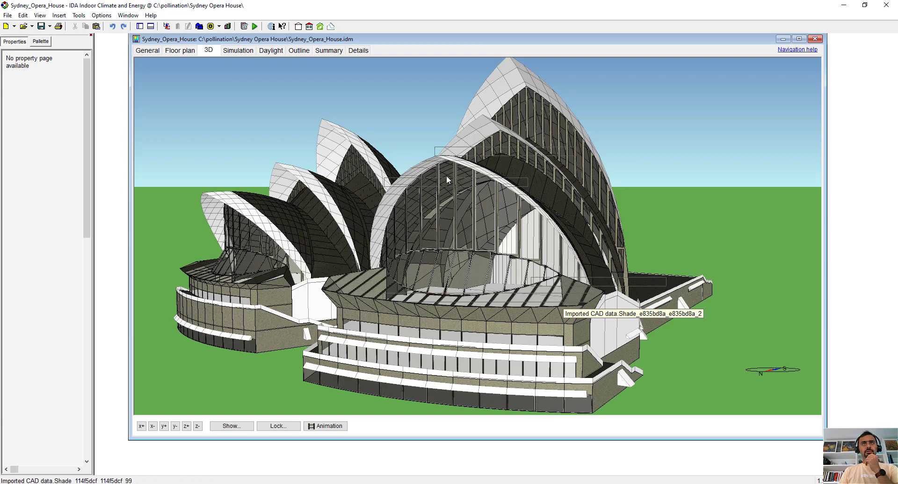
pyautogui.scroll(4, 432, 181)
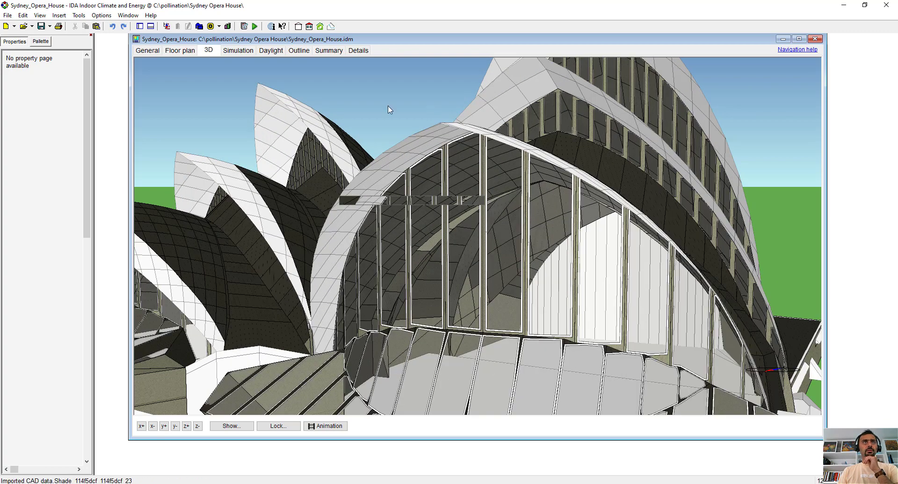
pyautogui.scroll(-5, 414, 117)
pyautogui.moveTo(442, 139); pyautogui.dragTo(445, 209)
# - Show the building's floor plan at level 5.486 m, keeping the slice height of 1.5 m
pyautogui.click(181, 51)
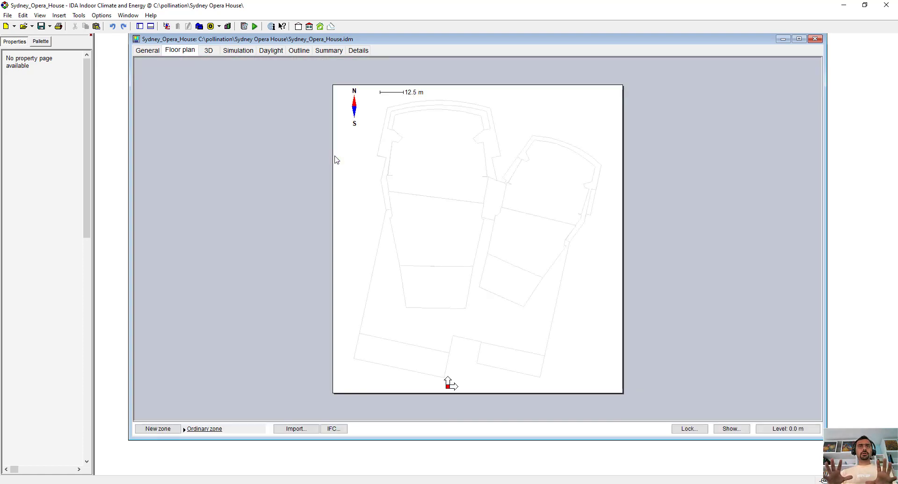
pyautogui.click(787, 428)
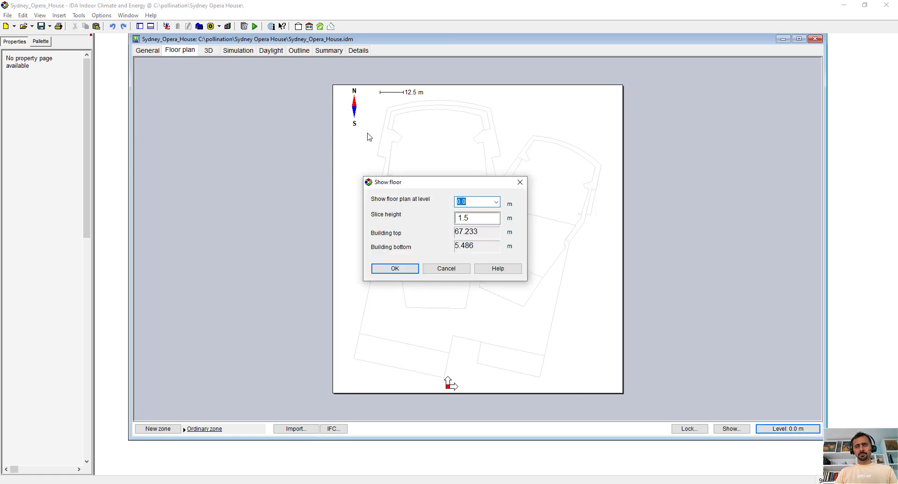
pyautogui.click(495, 202)
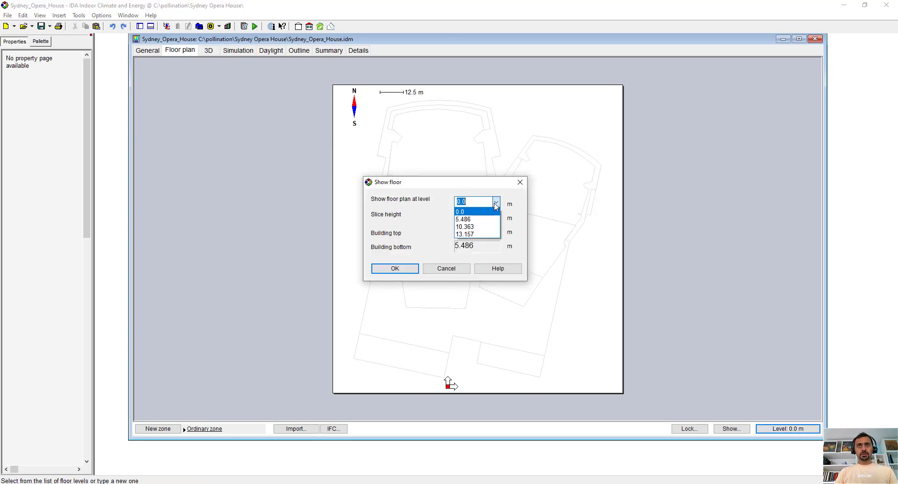
pyautogui.click(479, 219)
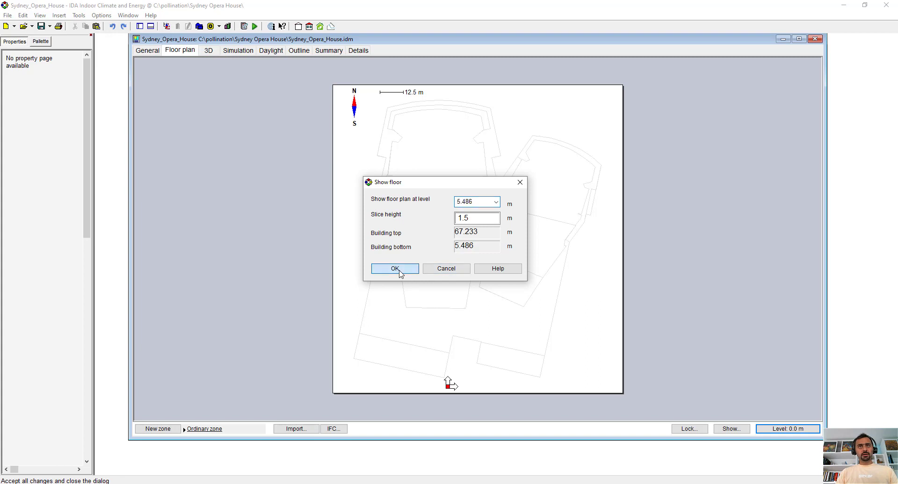
pyautogui.click(395, 269)
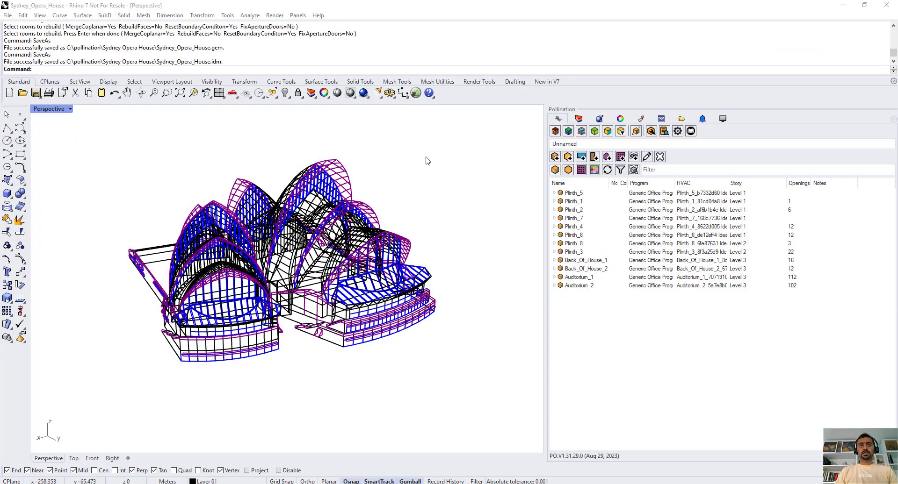
# - Switch to Rhino and export the model with SaveAs in Green Building XML format as Sydney_Opera_House.xml
pyautogui.click(426, 157)
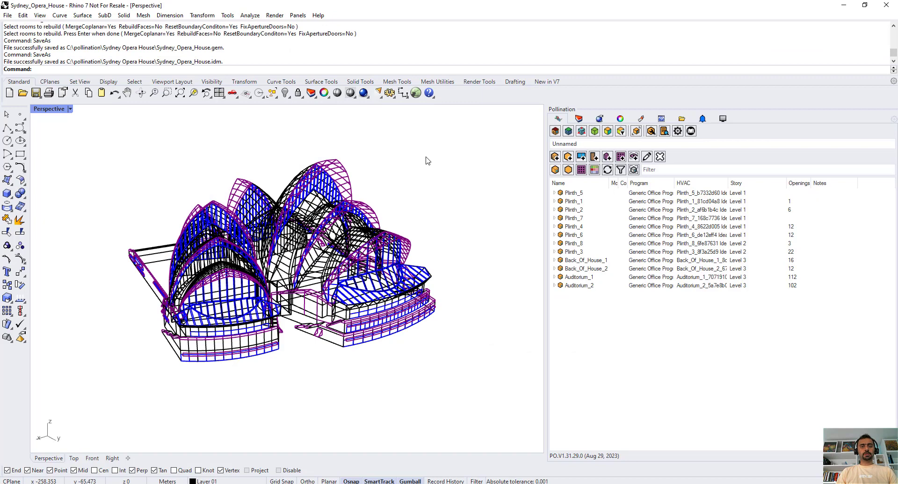
pyautogui.write('SaveAs')
pyautogui.press('Return')
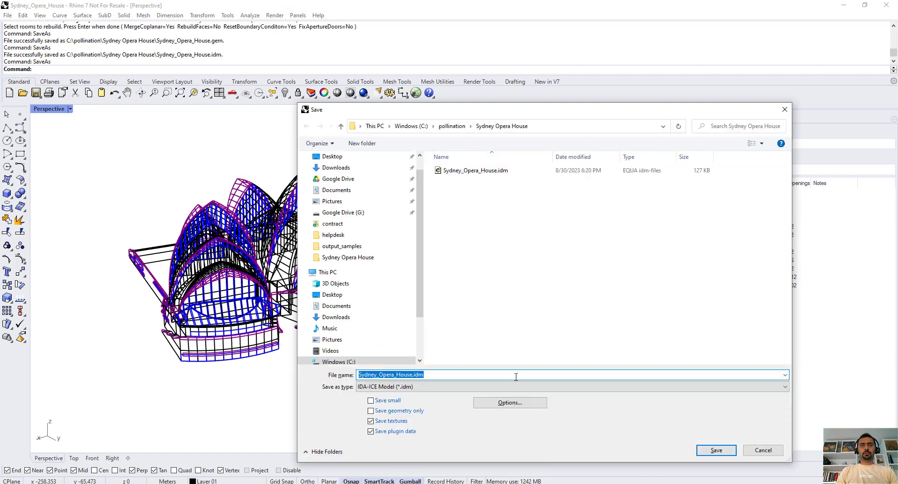
pyautogui.click(506, 387)
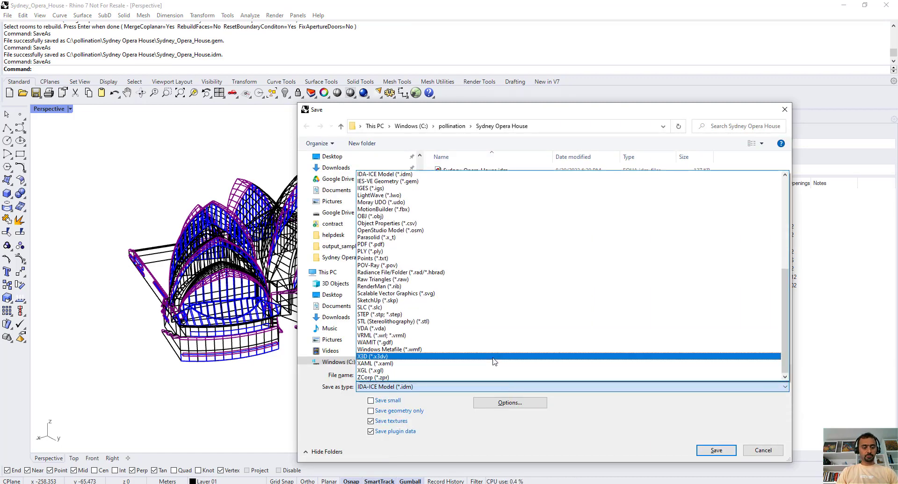
pyautogui.press('g')
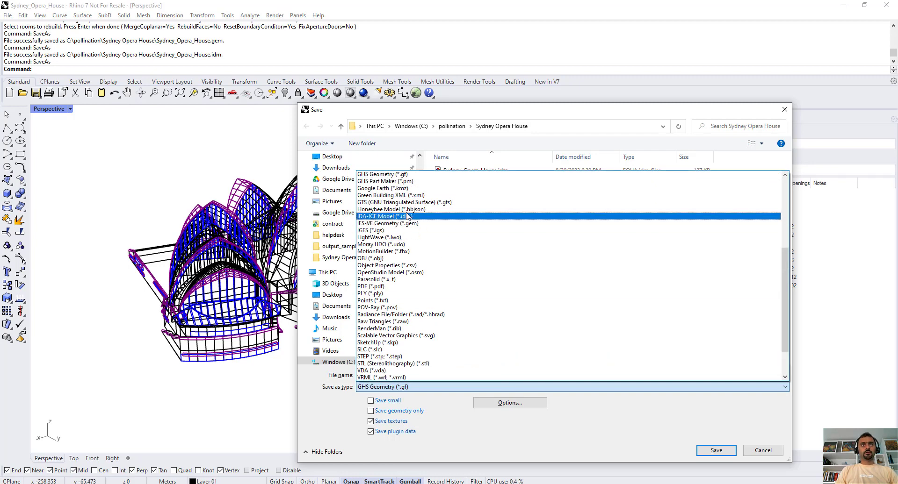
pyautogui.click(450, 197)
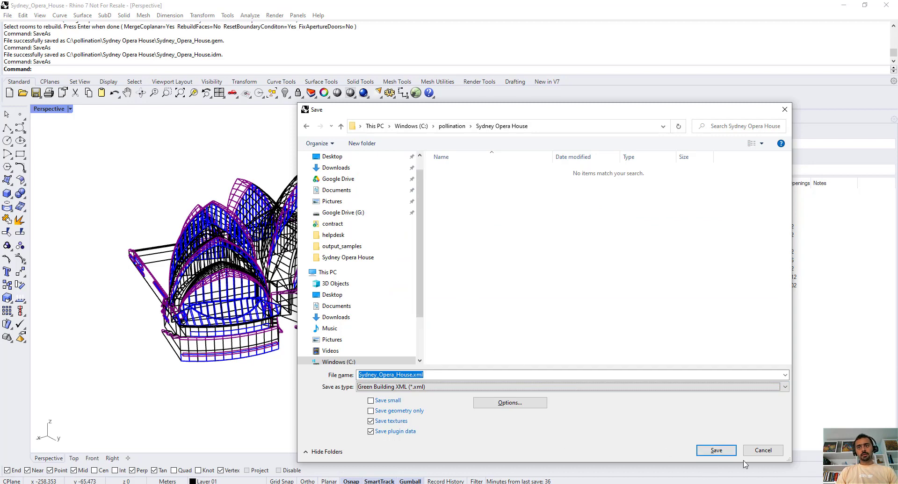
pyautogui.click(715, 451)
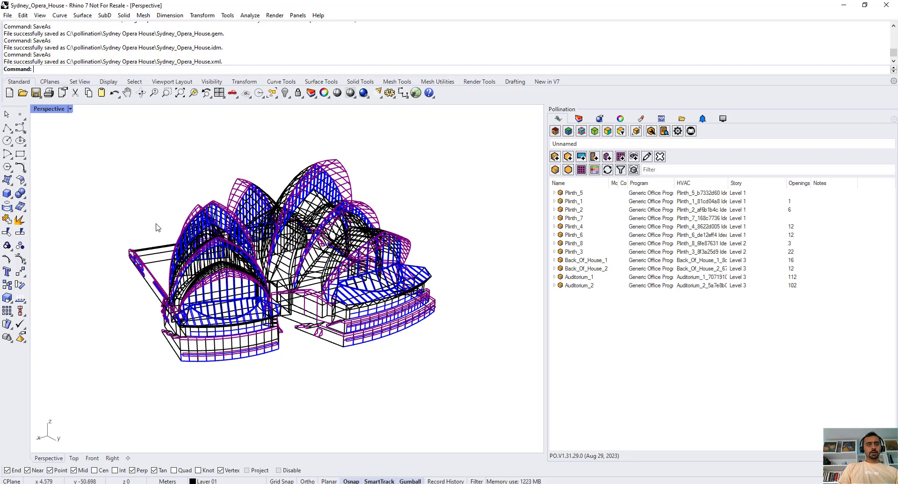
# - Switch to DesignBuilder, select Sydney_Opera_House.xml for a gbXML 3-D model import, and proceed to the model preview with its import options
pyautogui.moveTo(354, 483)
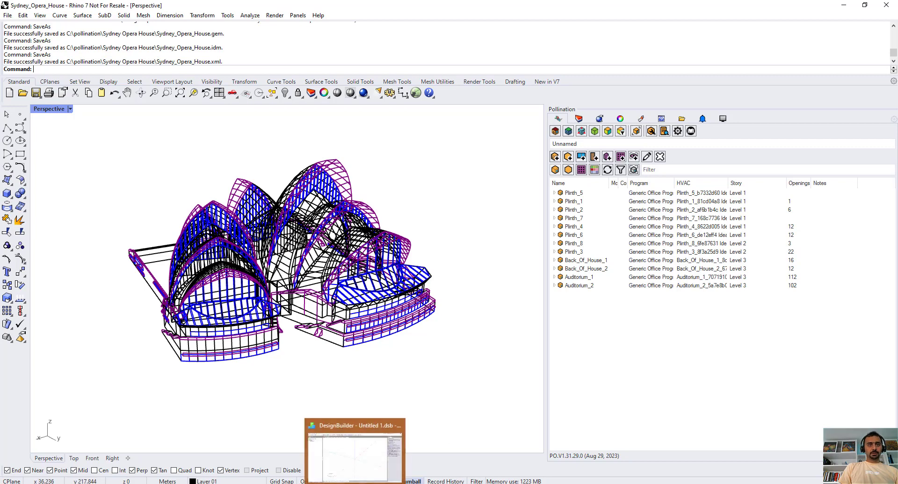
pyautogui.click(352, 469)
pyautogui.moveTo(102, 28); pyautogui.dragTo(339, 28)
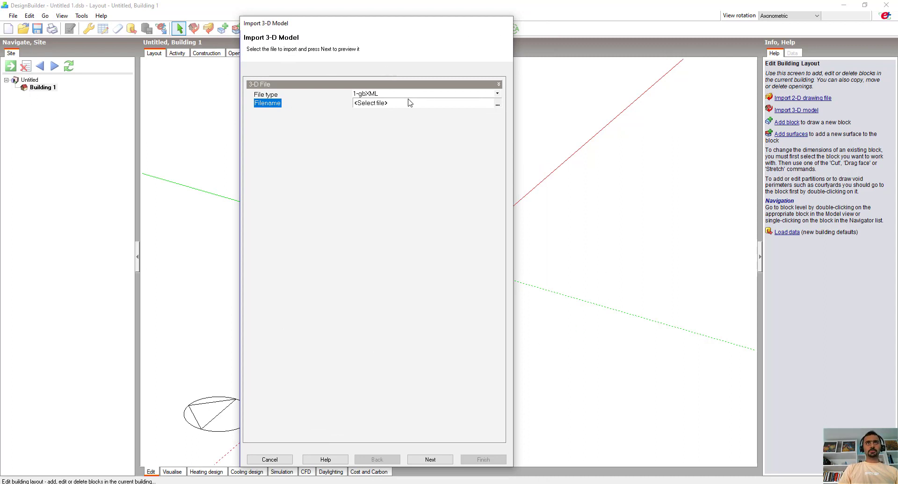
pyautogui.click(497, 104)
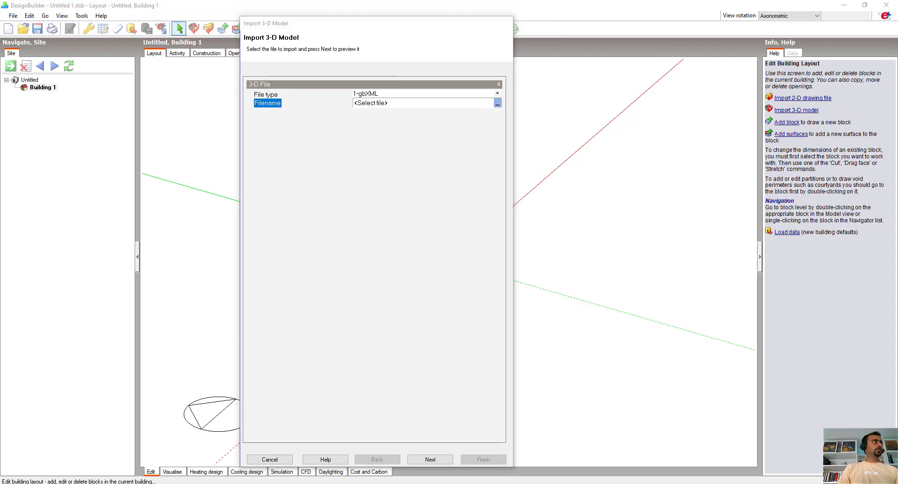
pyautogui.click(340, 193)
pyautogui.click(488, 307)
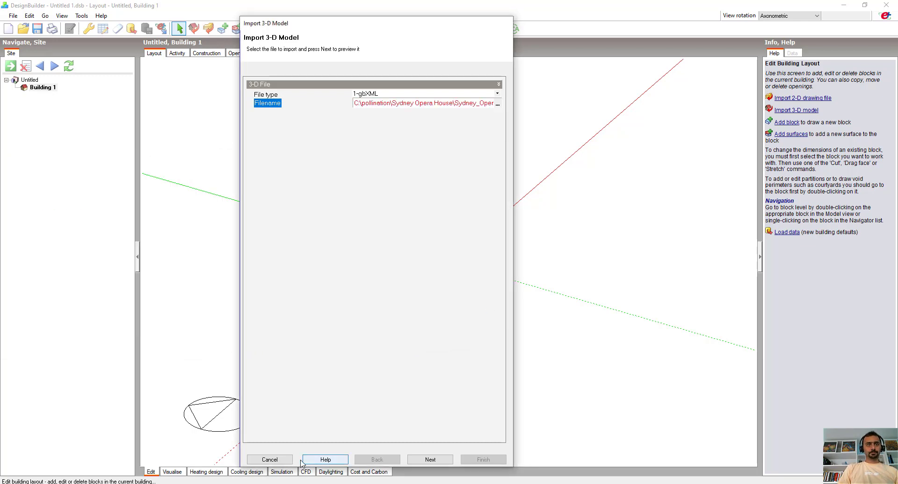
pyautogui.click(424, 459)
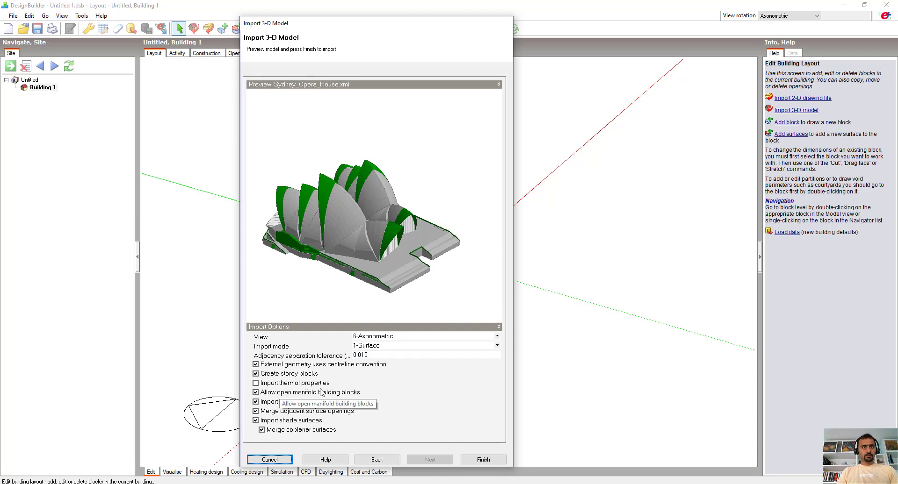
# - Import Sydney_Opera_House.xml in Surface mode with a 0.010 adjacency separation tolerance, and review the import log's list of blocks not fully enclosed
pyautogui.click(375, 355)
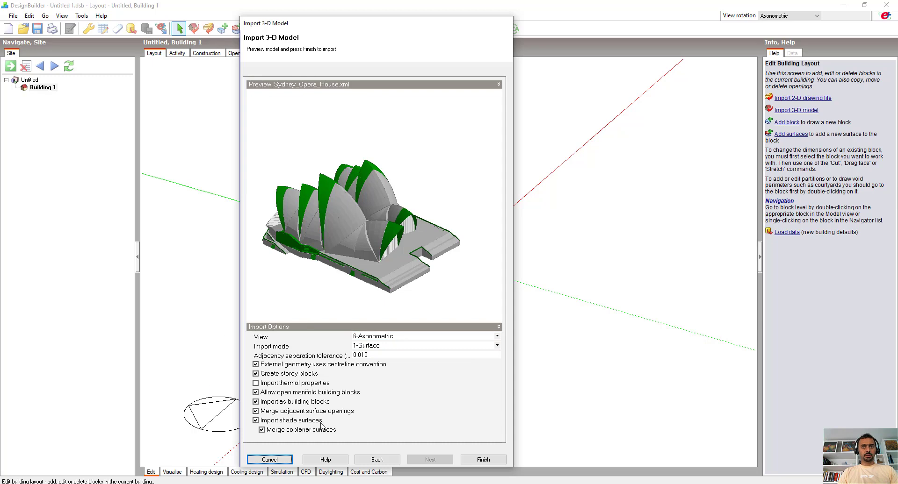
pyautogui.click(483, 460)
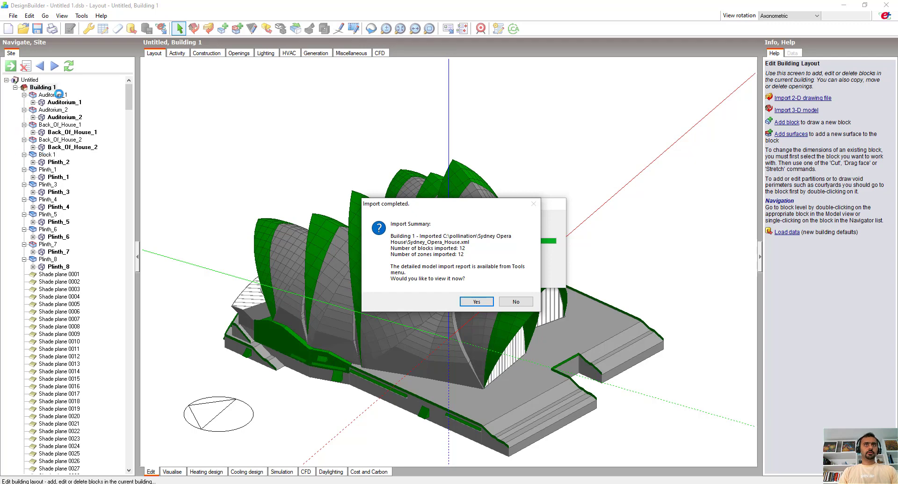
pyautogui.click(476, 302)
pyautogui.moveTo(267, 213); pyautogui.dragTo(216, 188)
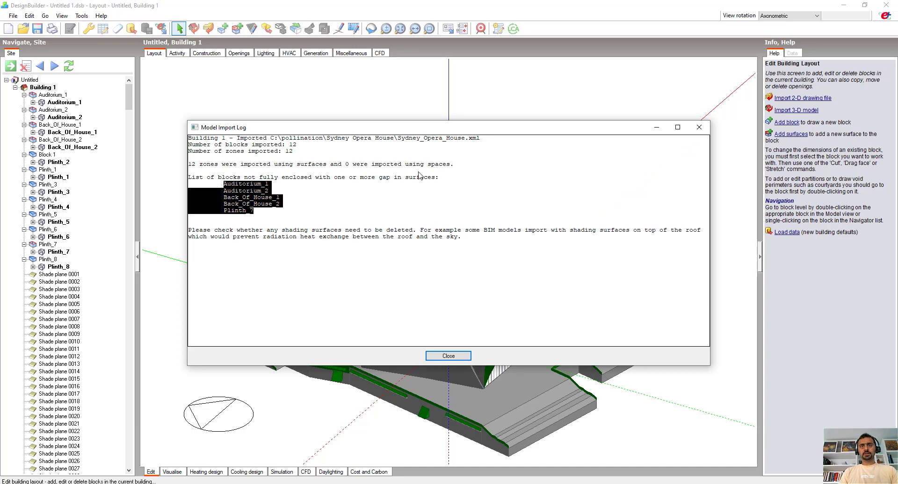
pyautogui.click(454, 355)
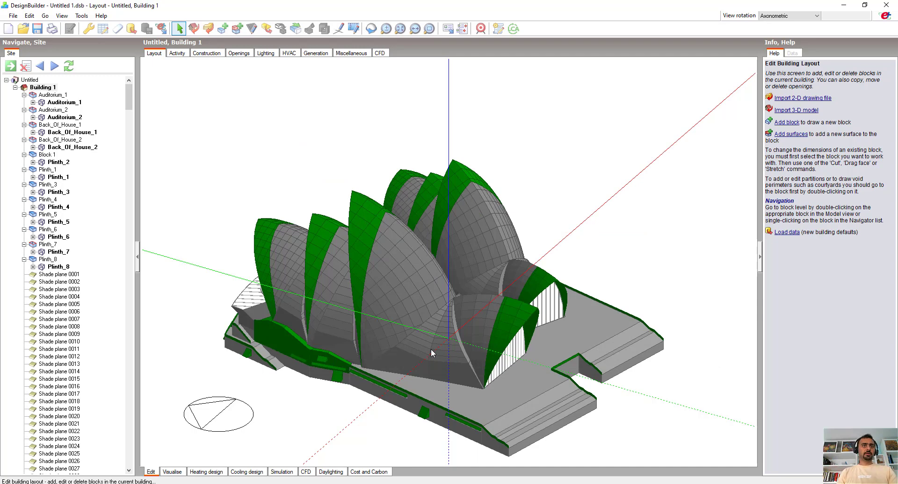
# - Show the zone layout of Auditorium_1, and expand and collapse its surface list in the model tree
pyautogui.click(60, 102)
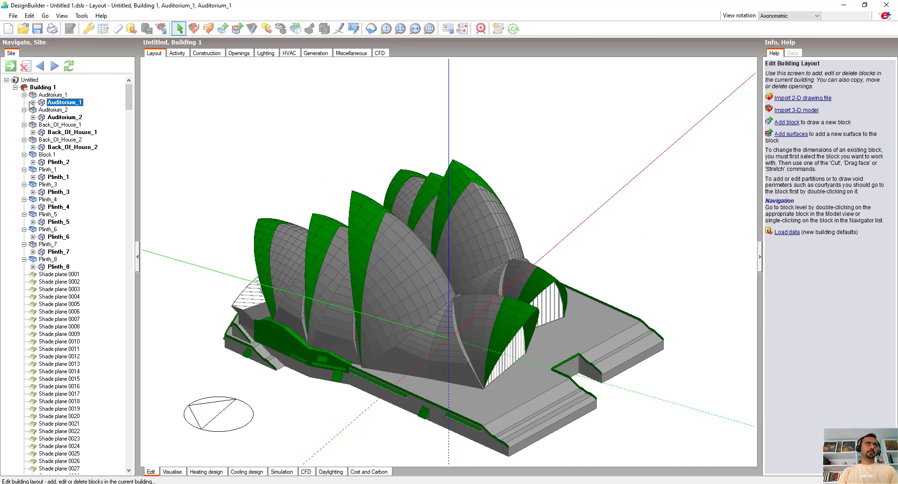
pyautogui.click(33, 103)
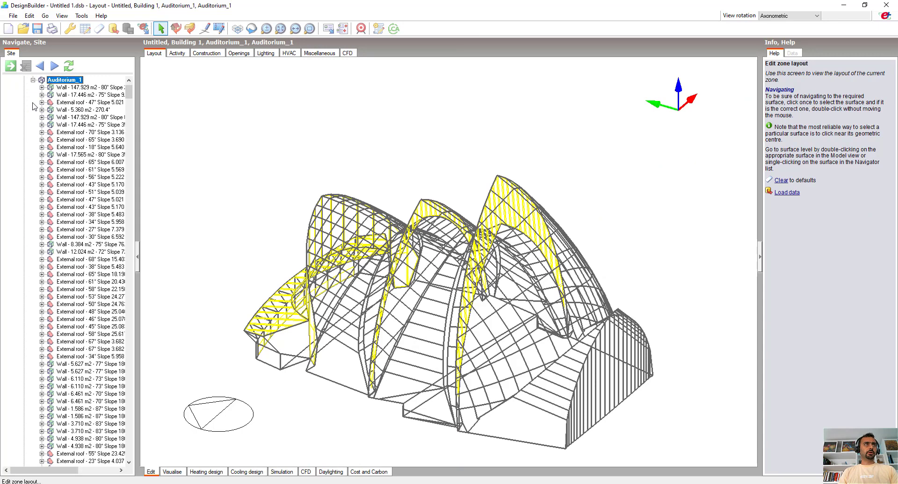
pyautogui.click(33, 80)
pyautogui.scroll(1, 82, 134)
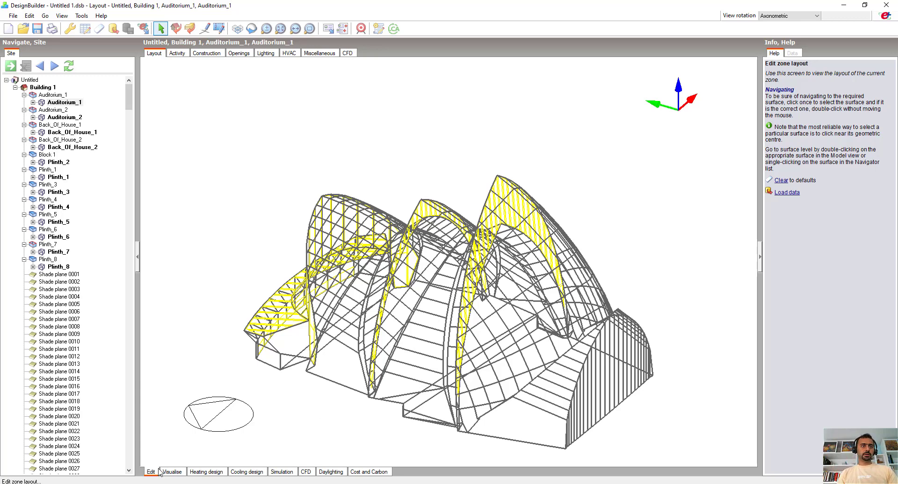
# - Visualise the whole of Building 1 coloured by constructions and examine its shells, walls and glazing from several angles
pyautogui.click(39, 87)
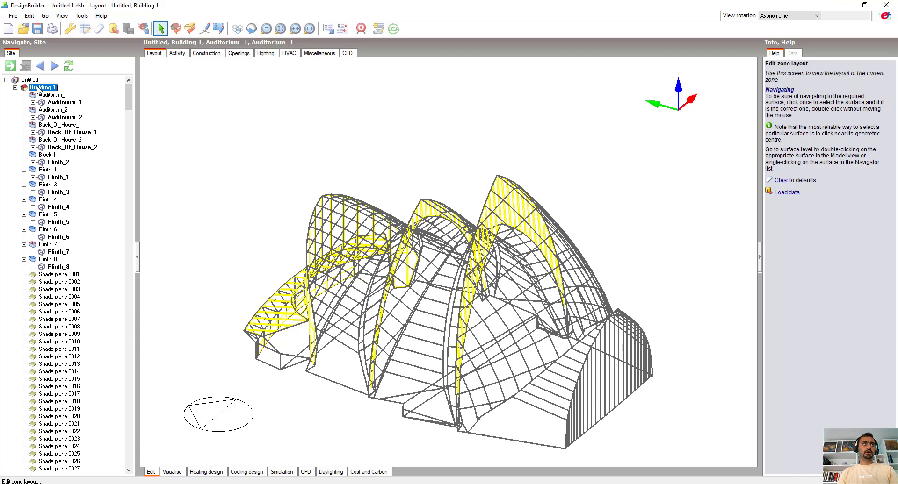
pyautogui.click(173, 473)
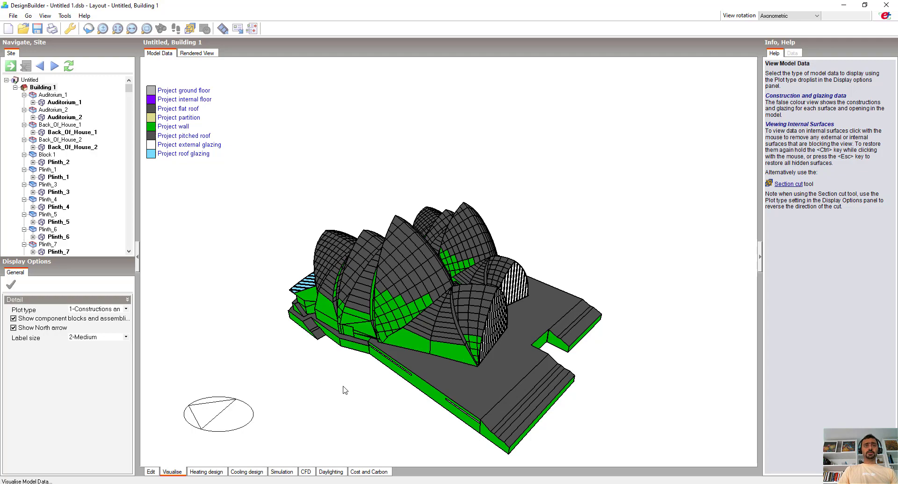
pyautogui.moveTo(341, 384); pyautogui.dragTo(478, 327, button='middle')
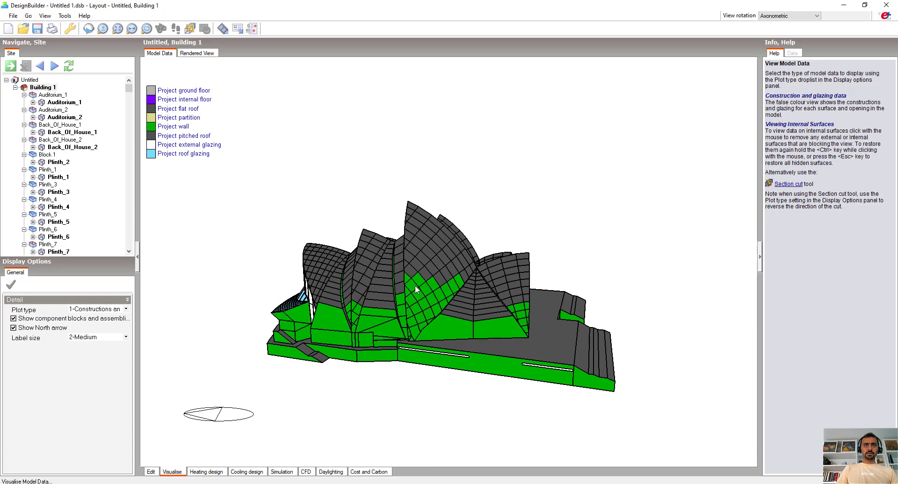
pyautogui.moveTo(355, 321); pyautogui.dragTo(425, 339, button='middle')
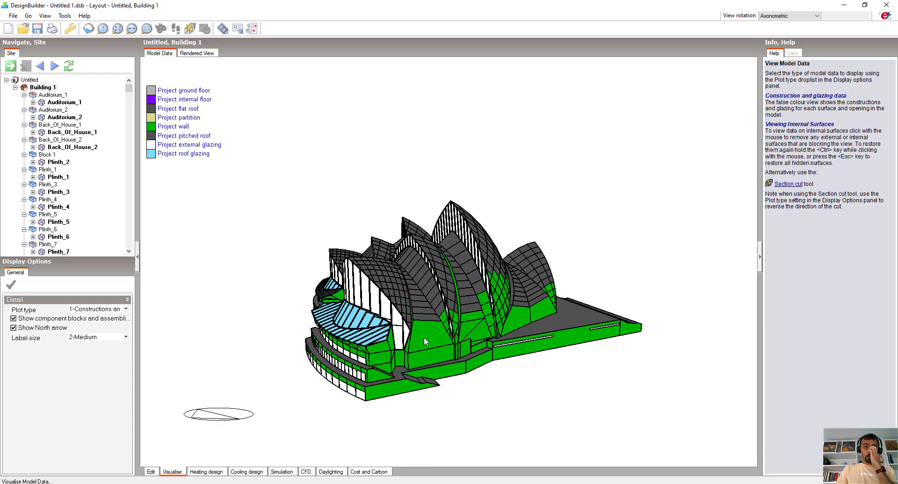
pyautogui.moveTo(505, 339)
pyautogui.mouseDown(button='middle')
pyautogui.moveTo(209, 336)
pyautogui.moveTo(367, 330)
pyautogui.moveTo(640, 349)
pyautogui.moveTo(505, 345)
pyautogui.mouseUp(button='middle')
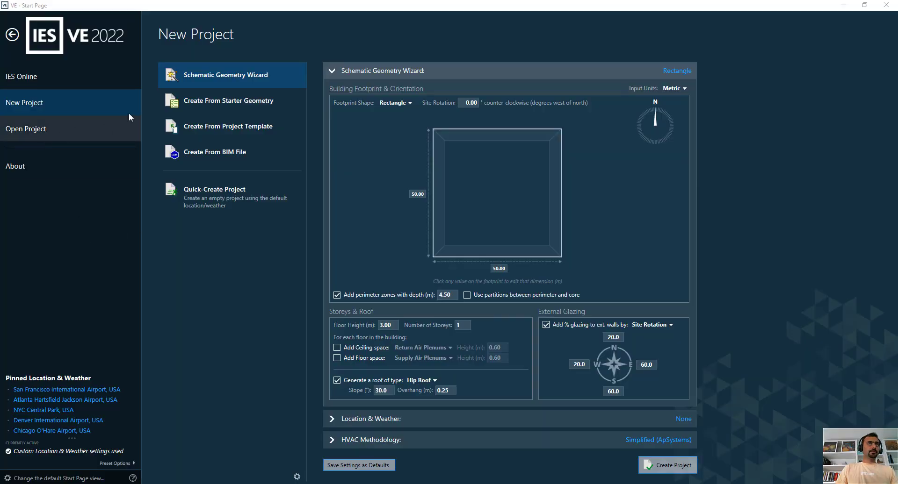
# - Switch to IES VE and create a new project from the BIM file Sydney_Opera_House.xml with the Geometry Only import option
pyautogui.click(236, 155)
pyautogui.click(394, 114)
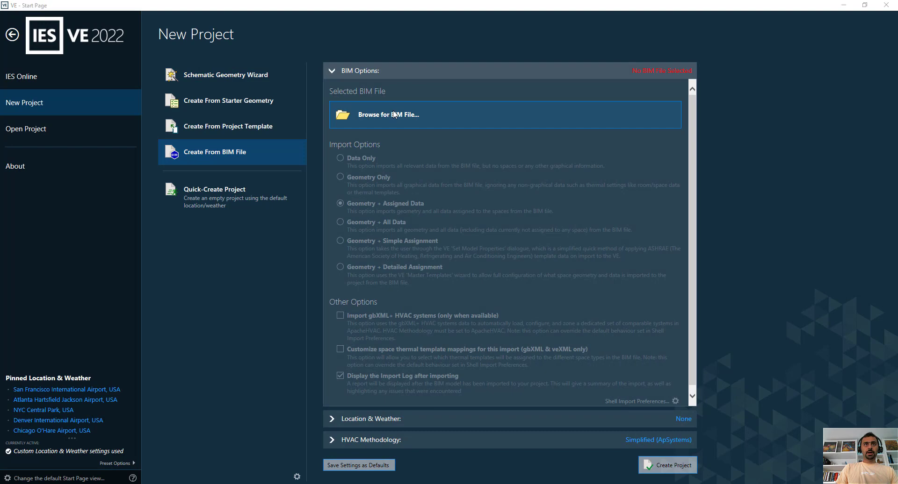
pyautogui.click(187, 90)
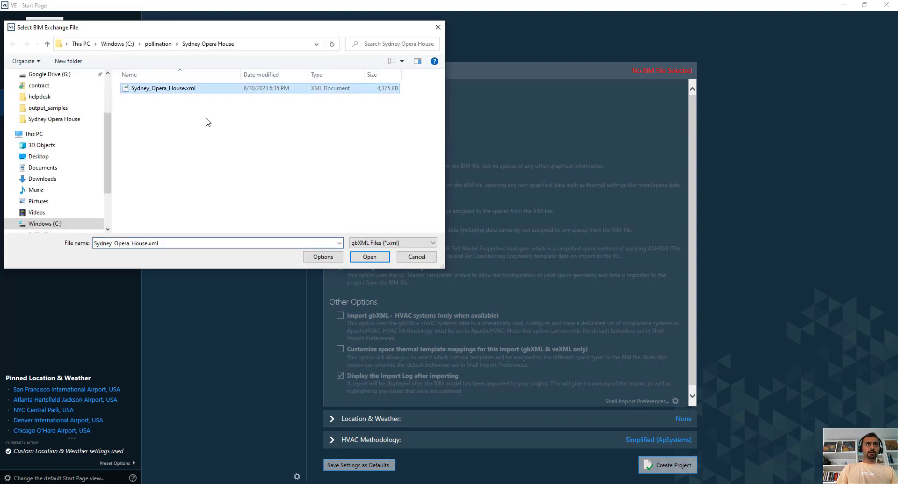
pyautogui.click(369, 259)
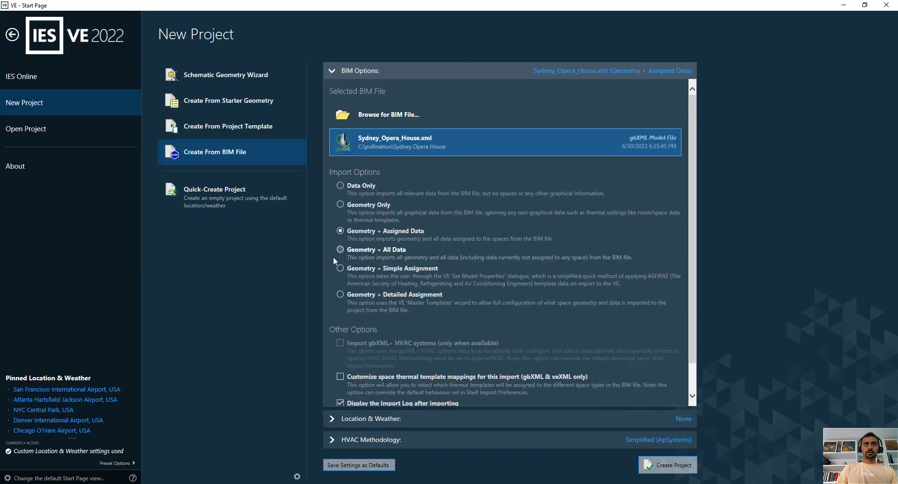
pyautogui.click(341, 205)
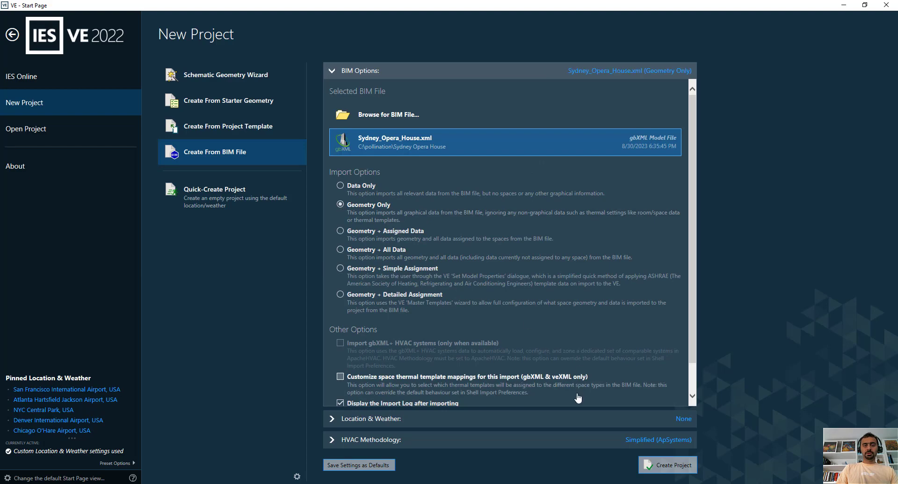
pyautogui.click(665, 466)
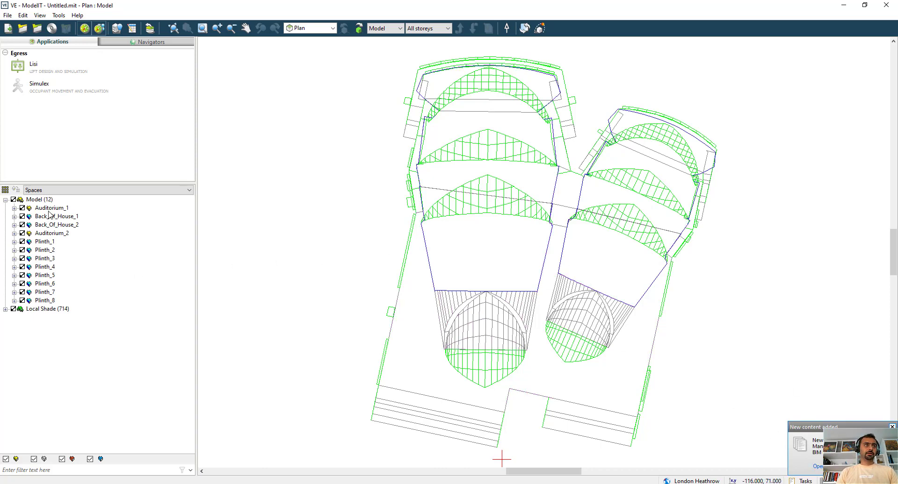
# - Inspect the imported building in Model Viewer II from several angles, including the auditorium volumes, and close the viewer
pyautogui.click(544, 29)
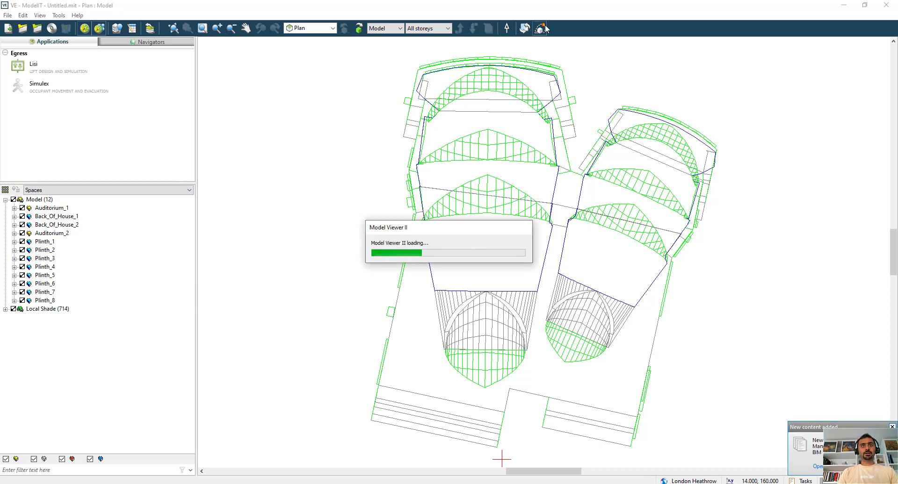
pyautogui.moveTo(618, 246); pyautogui.dragTo(431, 270)
pyautogui.moveTo(729, 322); pyautogui.dragTo(535, 237)
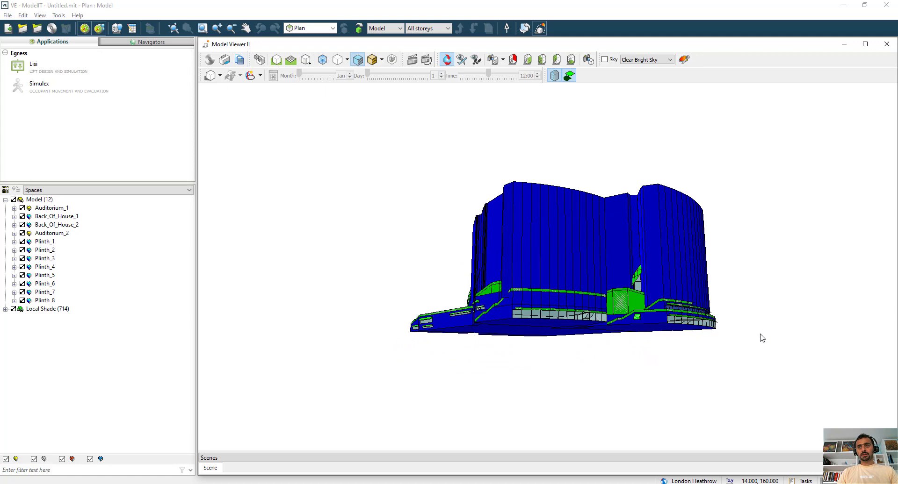
pyautogui.moveTo(676, 325); pyautogui.dragTo(521, 335)
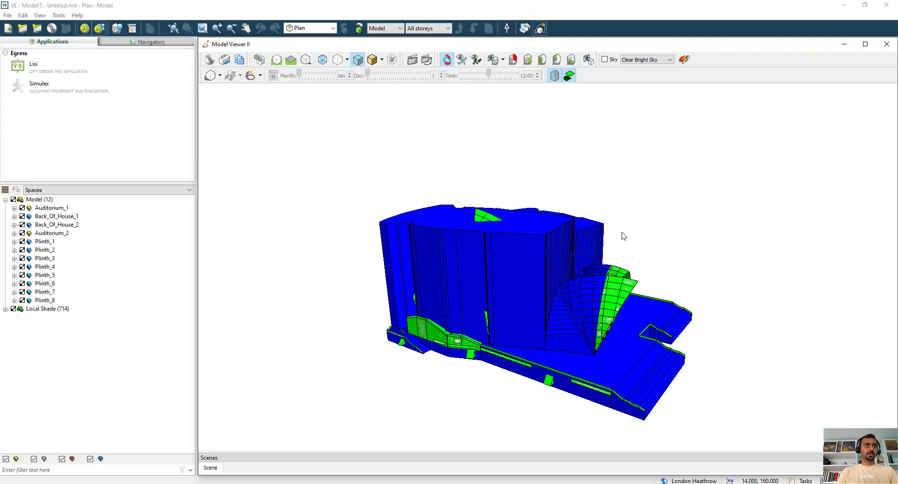
pyautogui.click(886, 44)
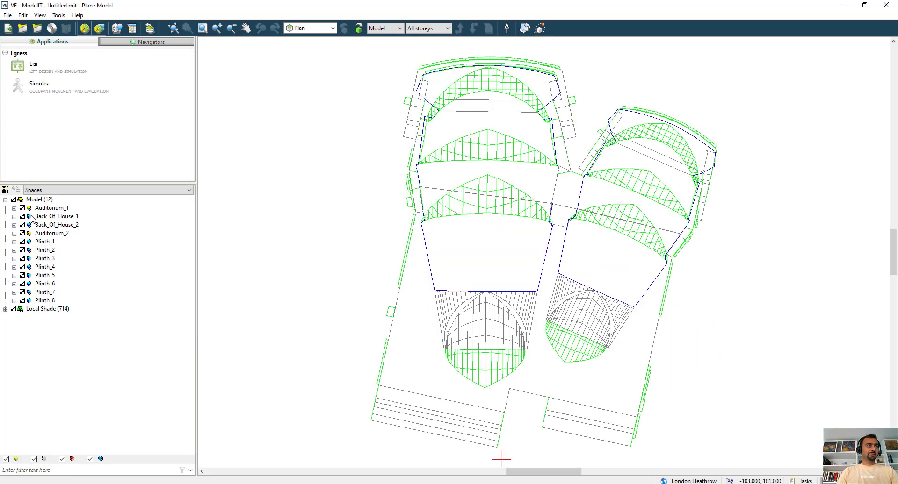
# - Select the spaces Auditorium_1 and Auditorium_2, check their volumes in Model Viewer II, and close the viewer
pyautogui.click(48, 208)
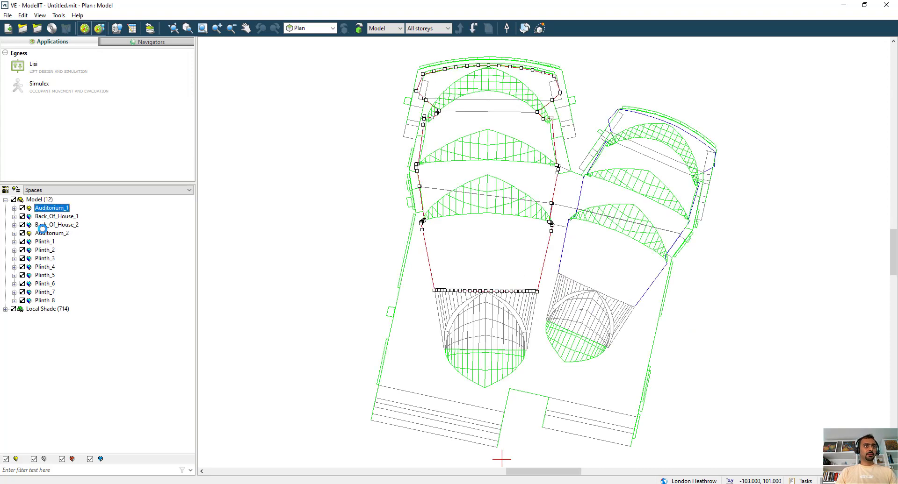
pyautogui.keyDown('ctrl'); pyautogui.click(50, 233); pyautogui.keyUp('ctrl')
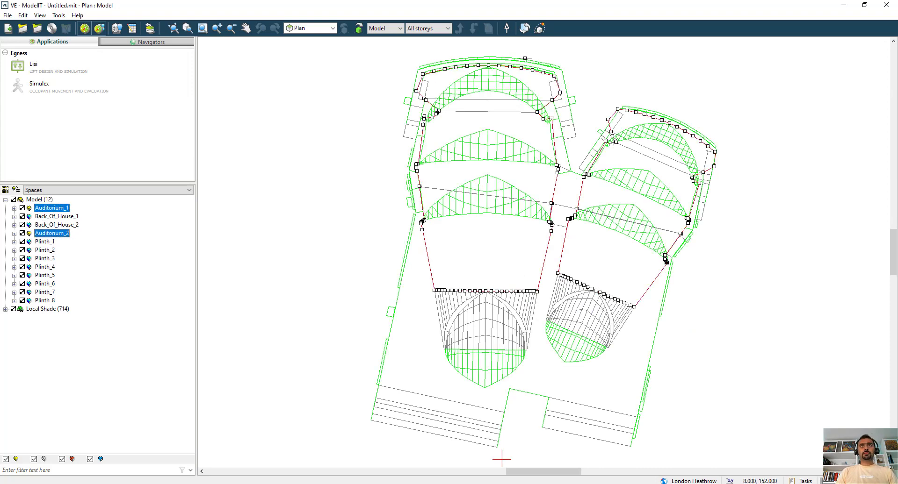
pyautogui.click(539, 28)
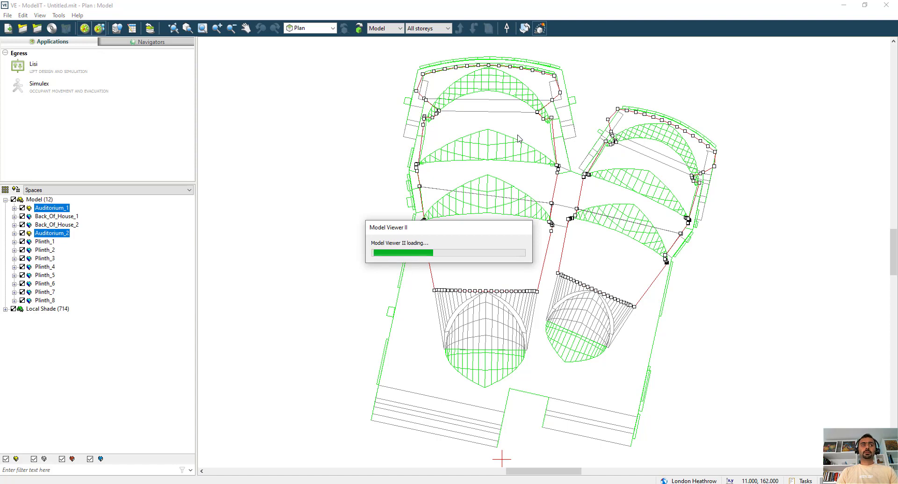
pyautogui.moveTo(551, 259); pyautogui.dragTo(357, 341)
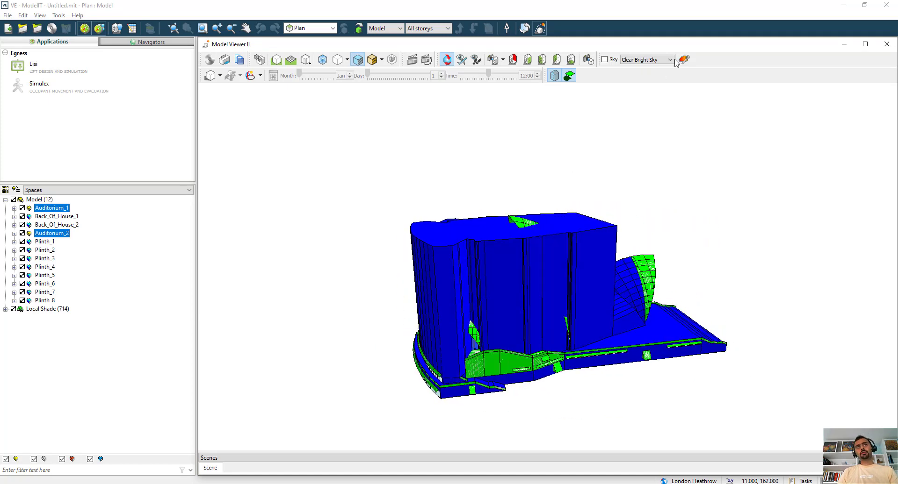
pyautogui.moveTo(787, 45); pyautogui.dragTo(709, 50)
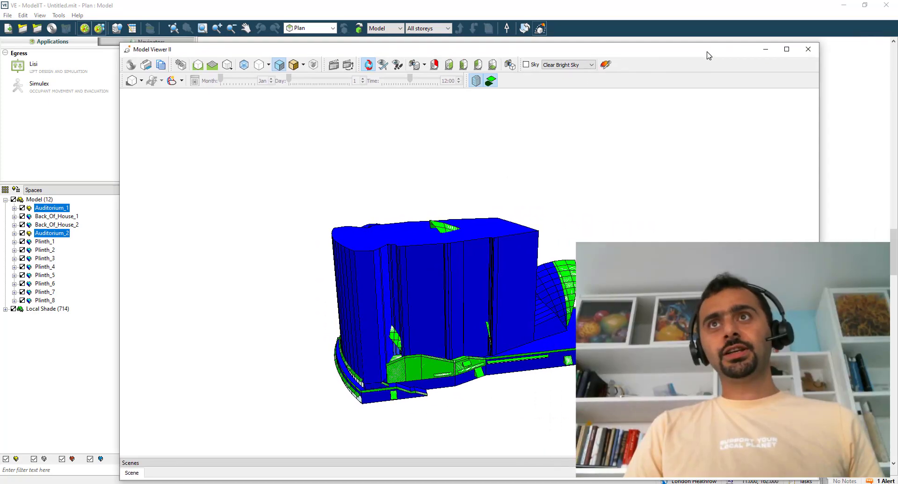
pyautogui.click(807, 50)
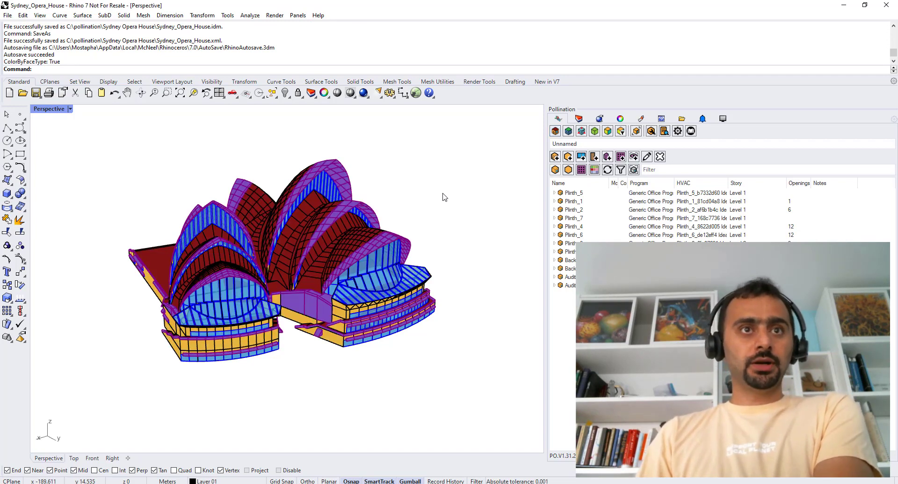
# - Switch to Rhino and view the original opera house model from another side
pyautogui.moveTo(307, 375); pyautogui.dragTo(349, 374, button='right')
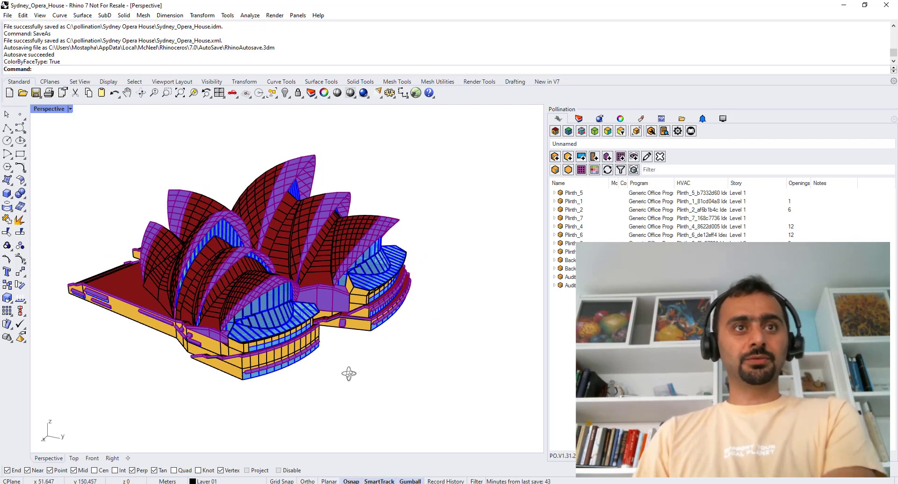